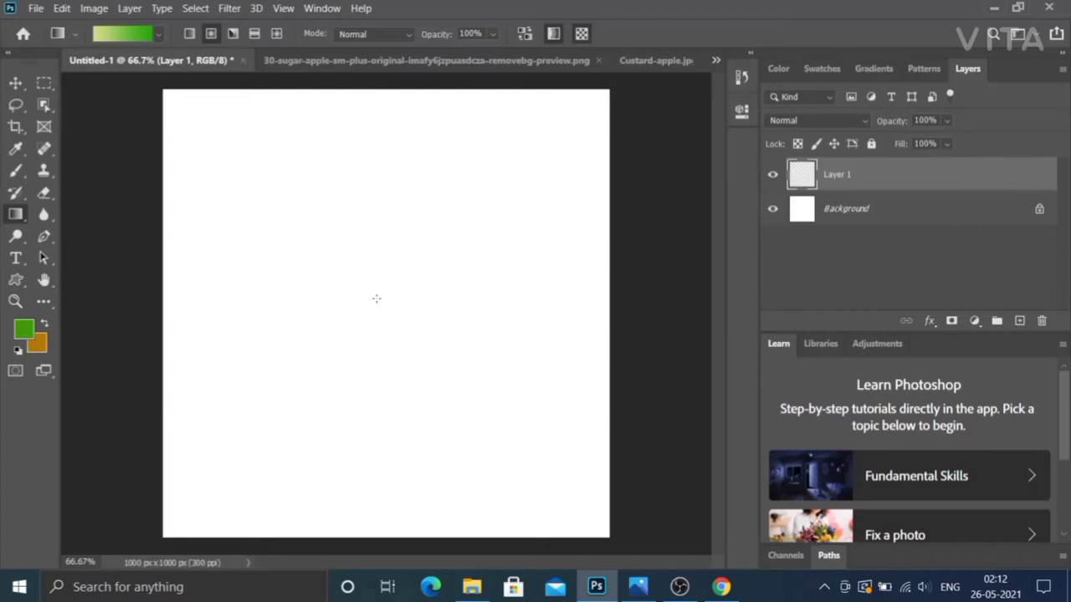
Step: Fill the canvas with a green radial gradient, then bring up the sugar-apple PNG document
drag(376, 299, 650, 526)
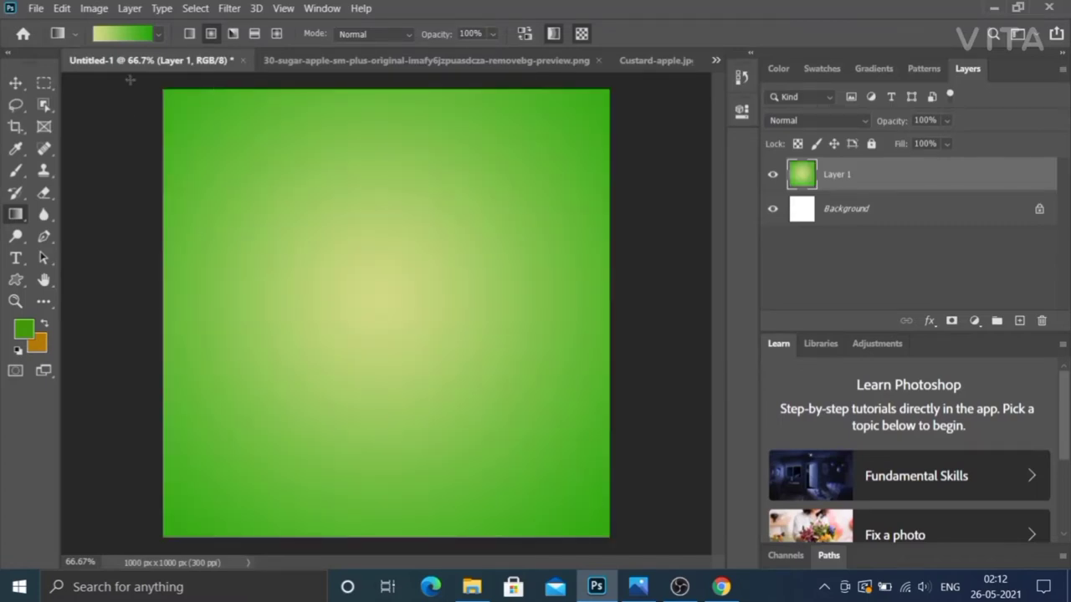
click(385, 67)
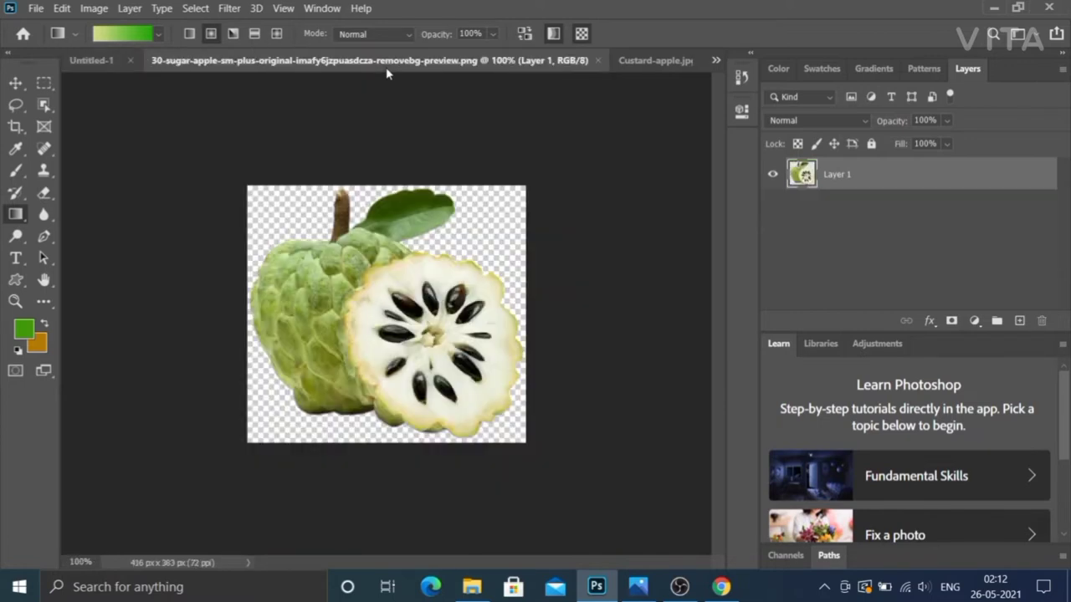
Step: Paste the whole custard-apple tree photo into the poster as Layer 2
click(658, 58)
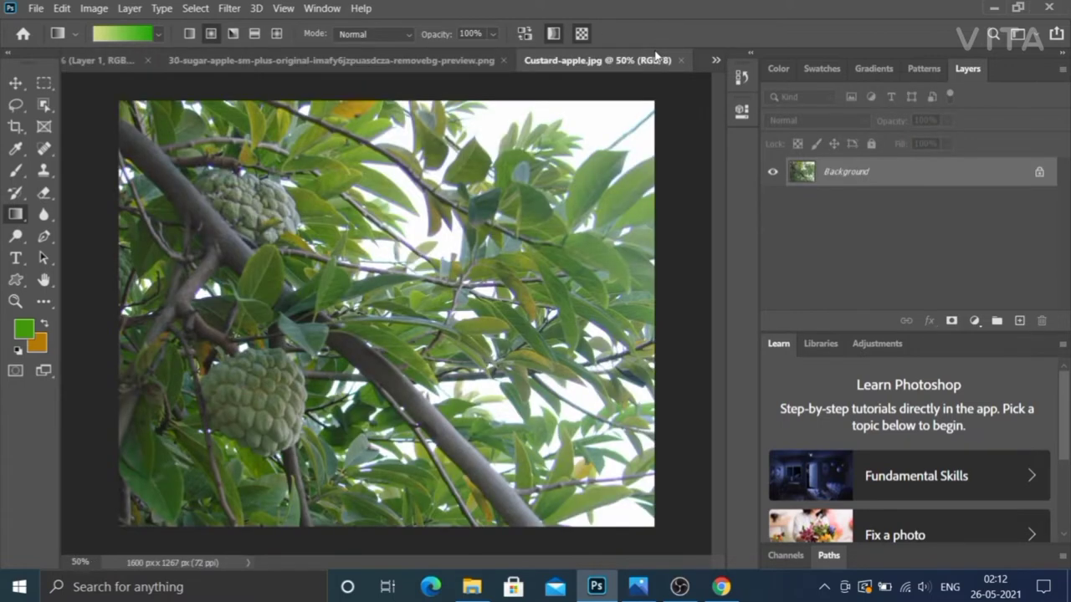
key(ctrl+a)
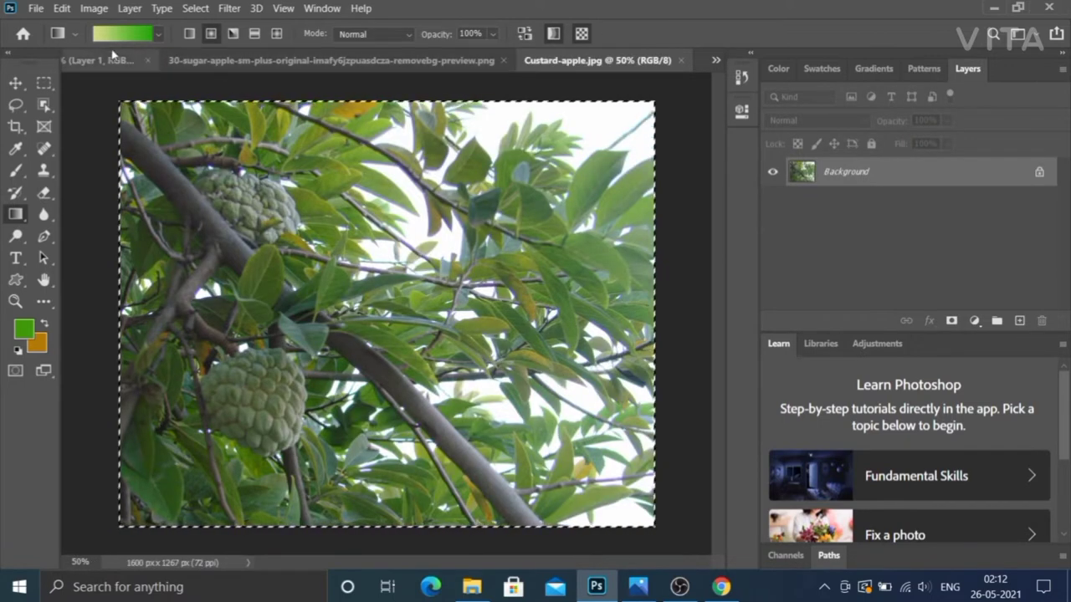
click(111, 60)
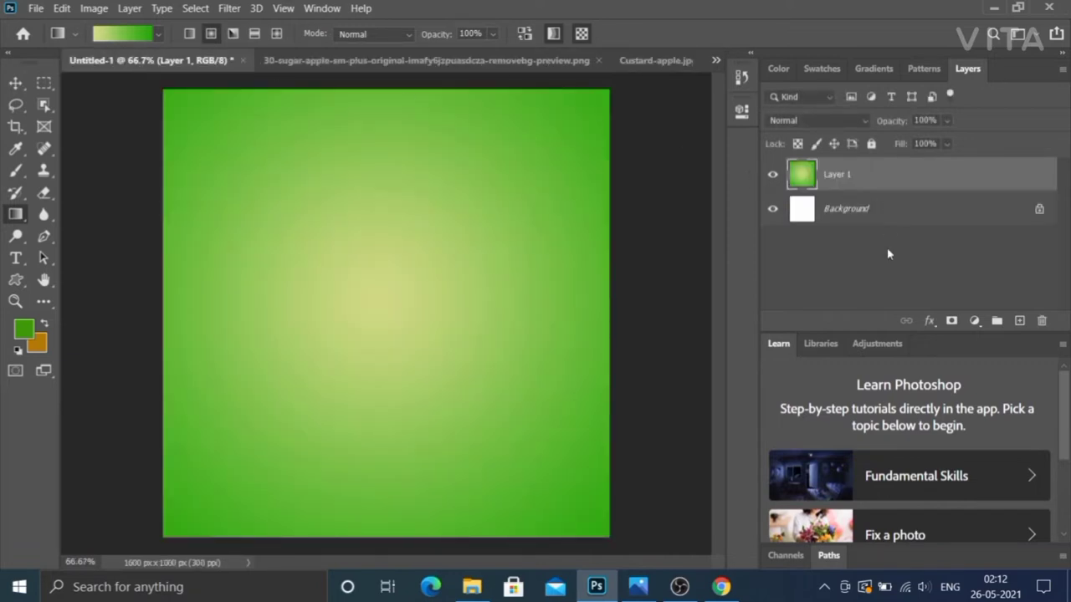
key(ctrl+v)
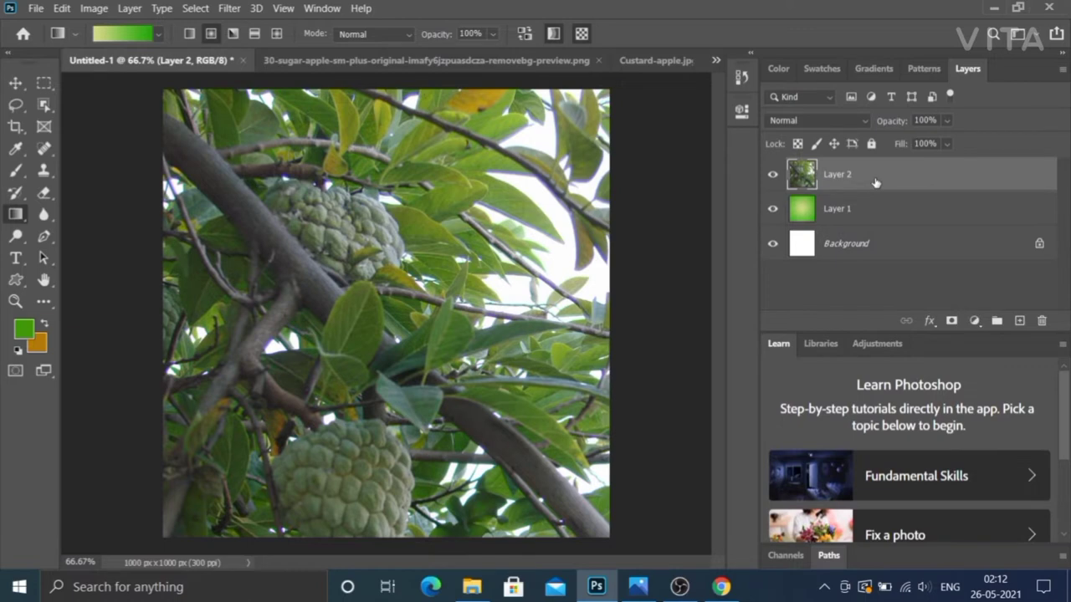
Step: Set Layer 2's blend mode to Color Dodge and close the Layer Style dialog
click(835, 120)
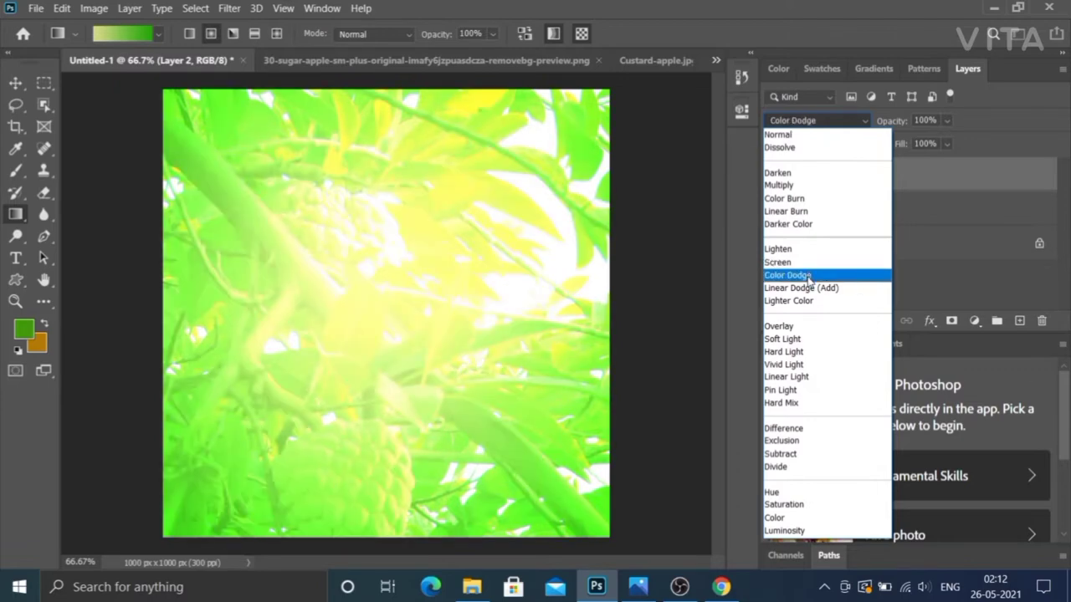
click(808, 276)
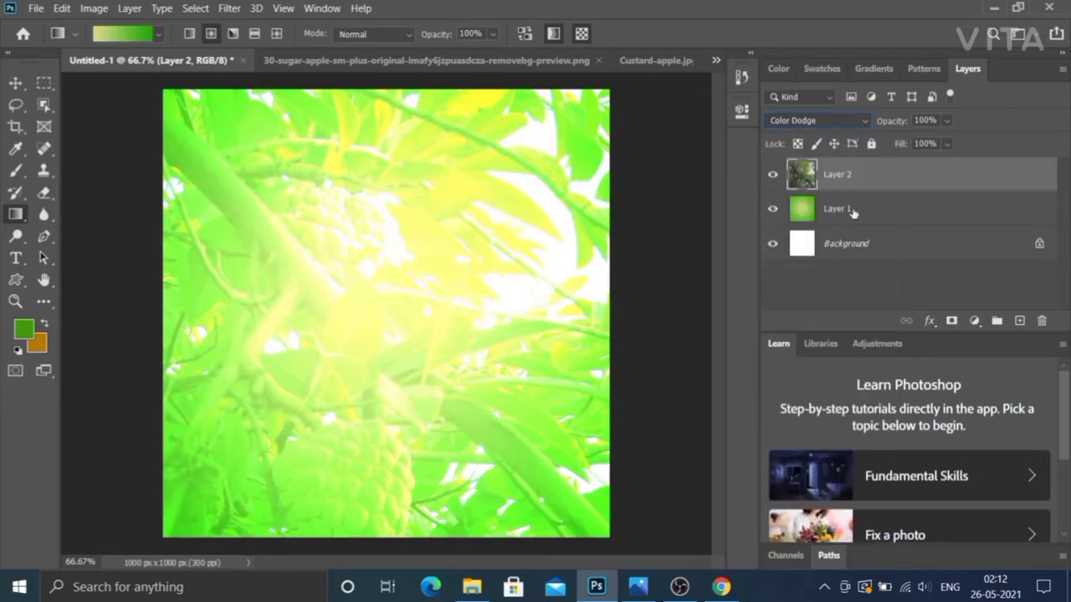
double_click(949, 155)
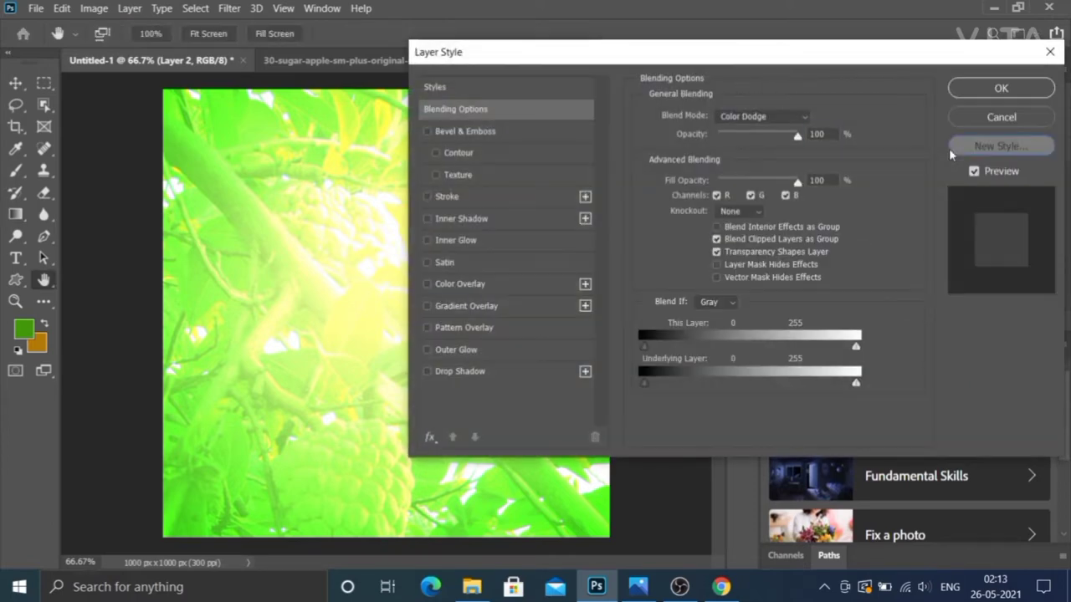
click(951, 147)
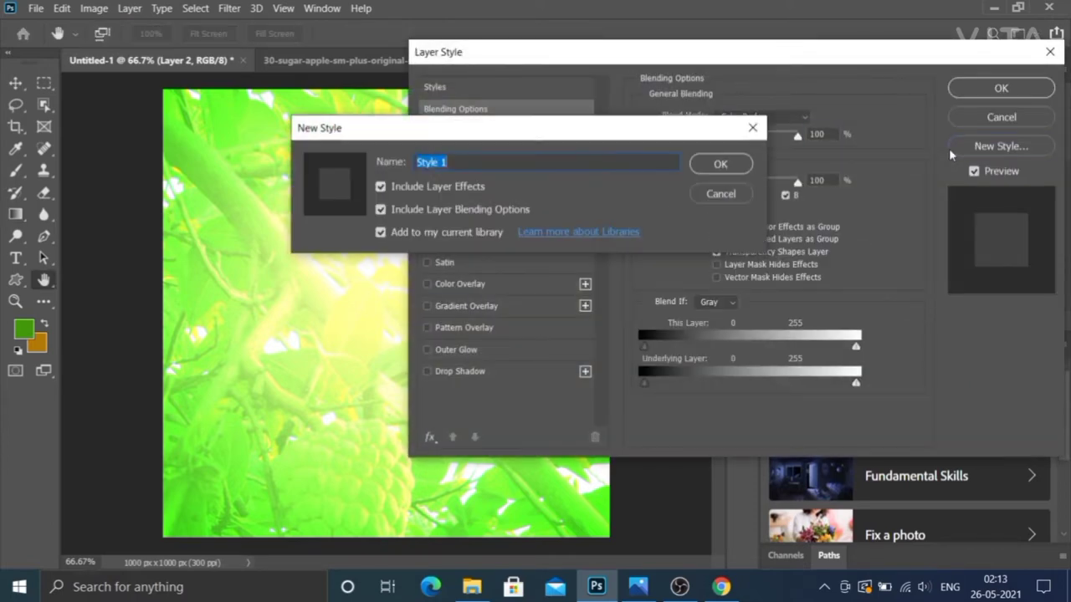
click(753, 127)
click(995, 118)
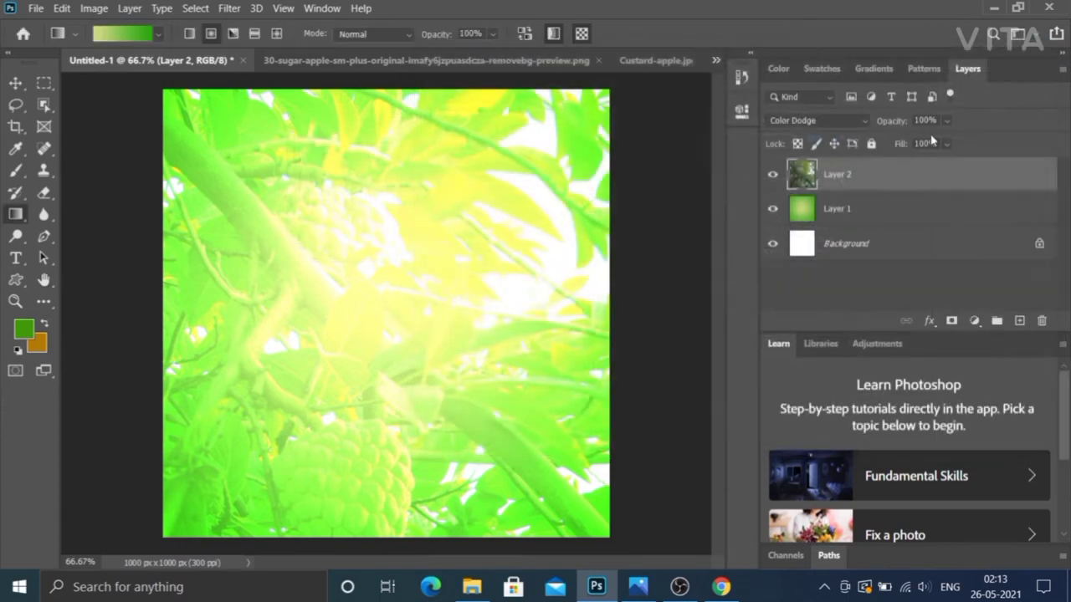
Step: Lower the tree layer's fill to 12% and return to the sugar-apple cutout document
click(948, 149)
drag(965, 163, 911, 165)
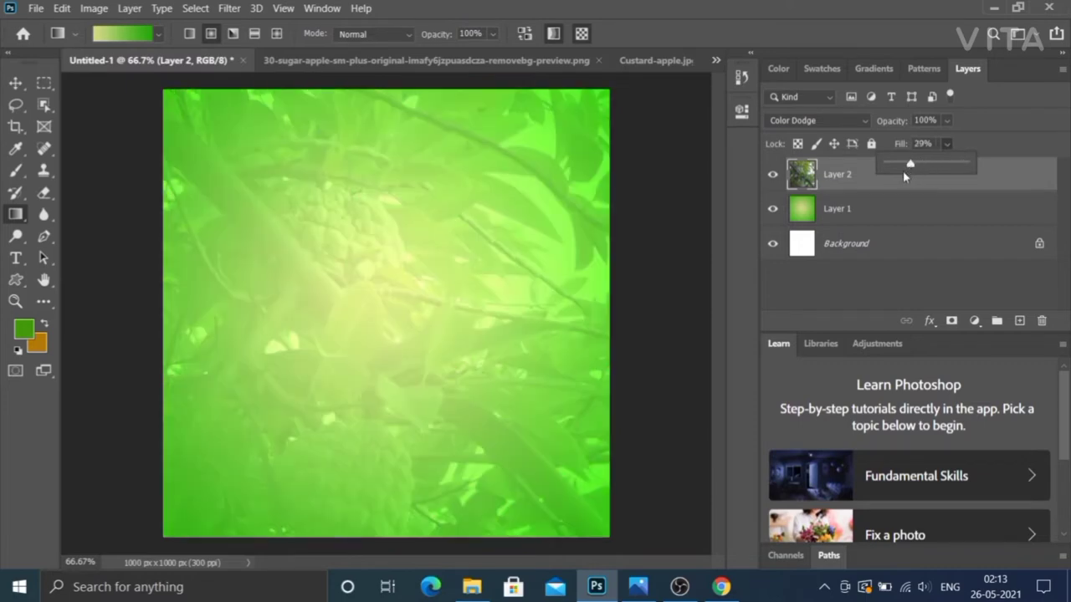
drag(904, 173, 897, 168)
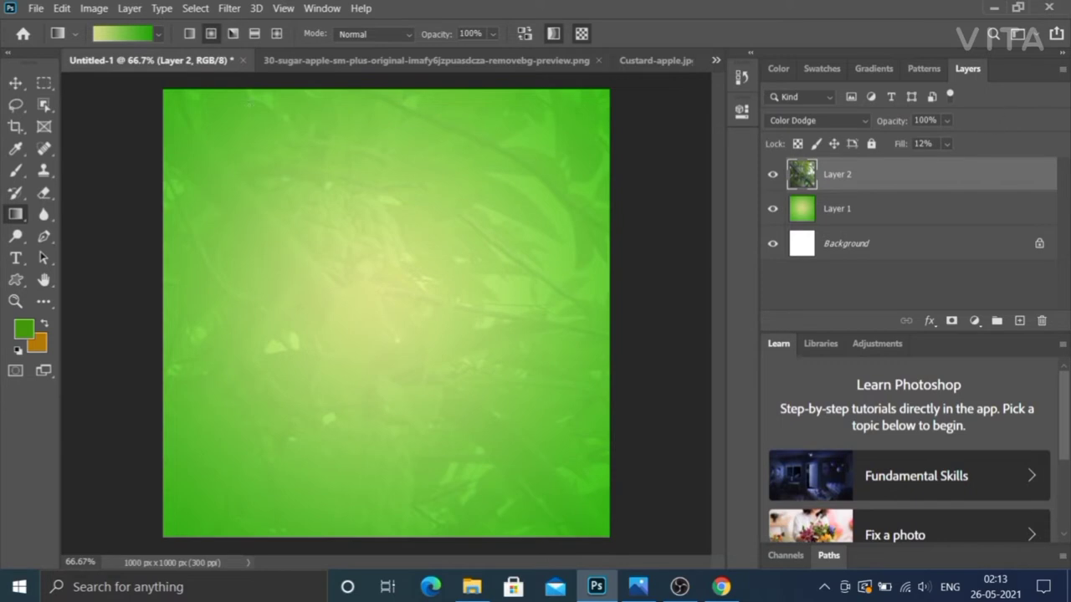
click(331, 62)
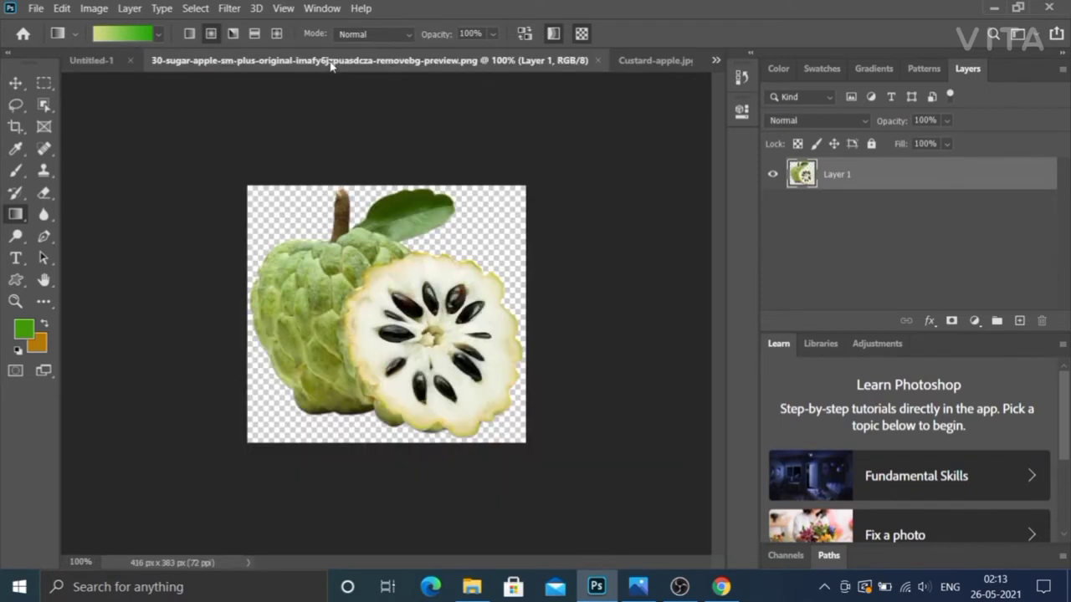
Step: Paste the sugar-apple cutout as Layer 3, scale it to 125.21% and centre it
click(92, 61)
key(ctrl+v)
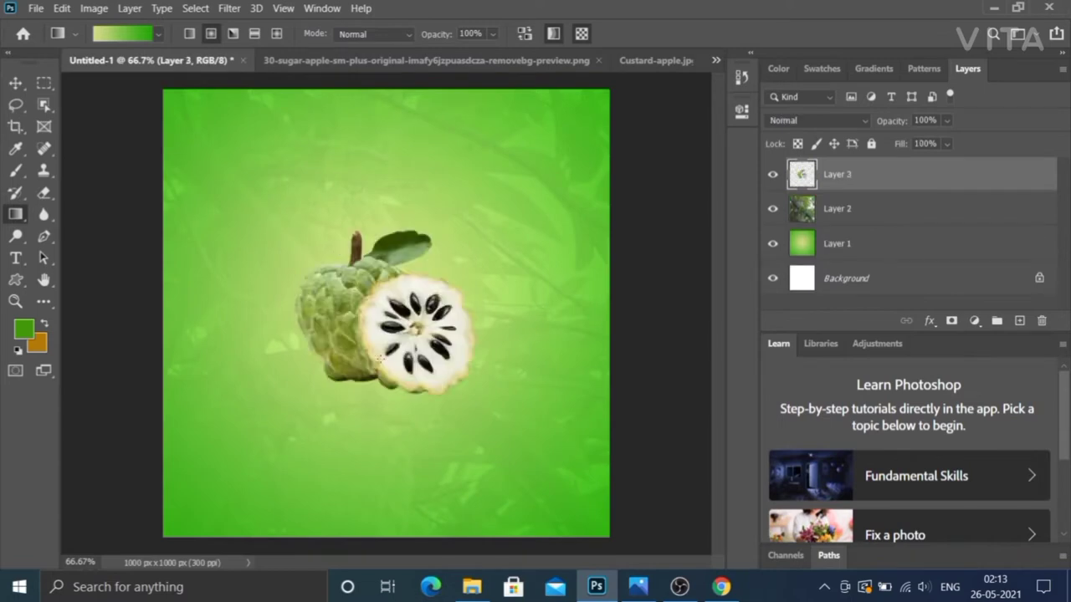
click(15, 83)
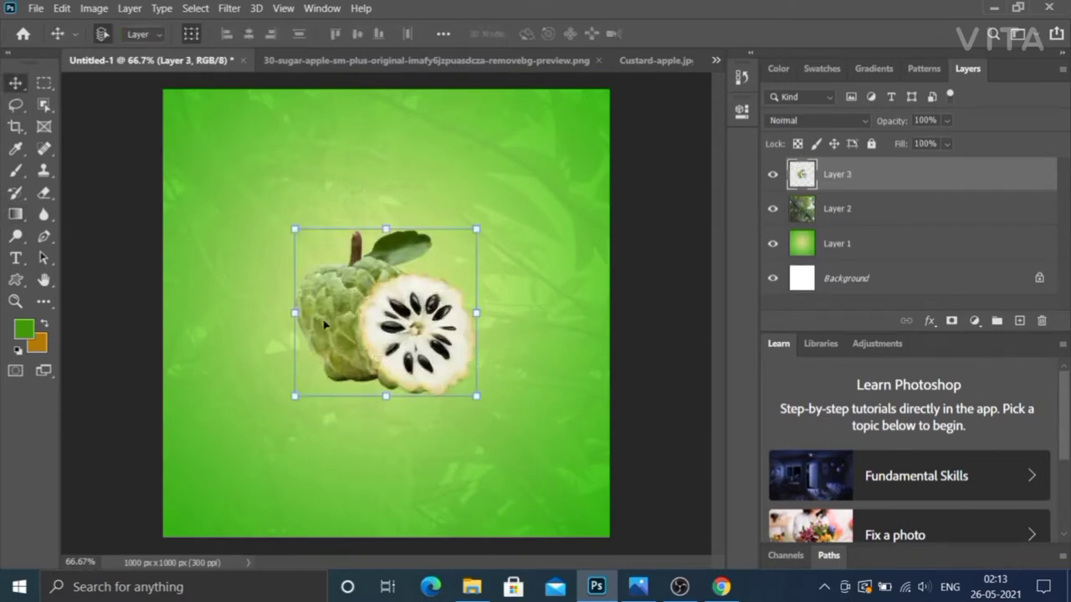
drag(325, 325, 307, 302)
key(ctrl+t)
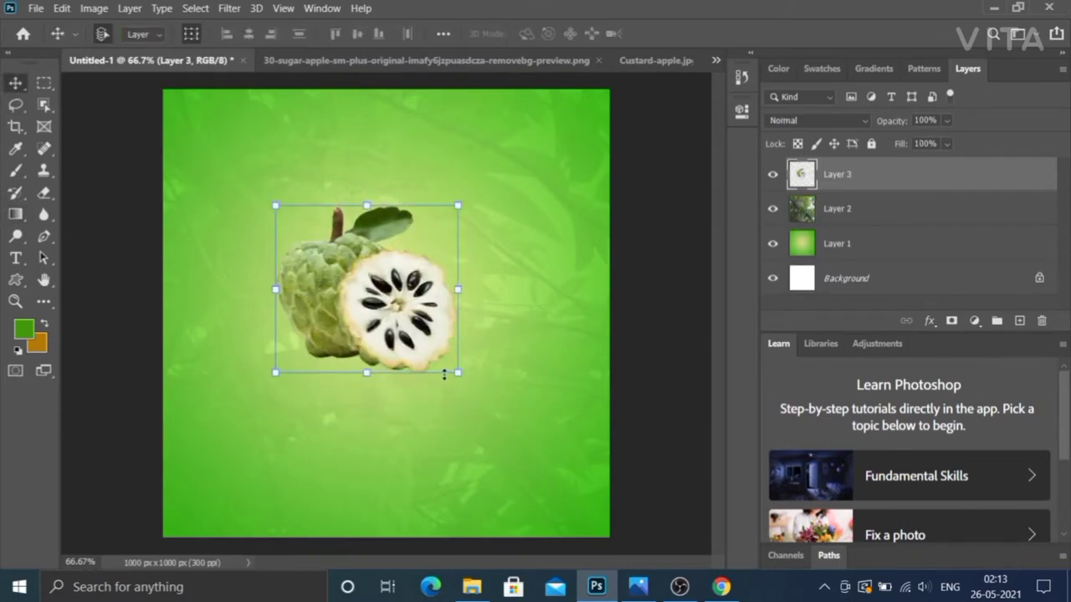
drag(459, 373, 504, 414)
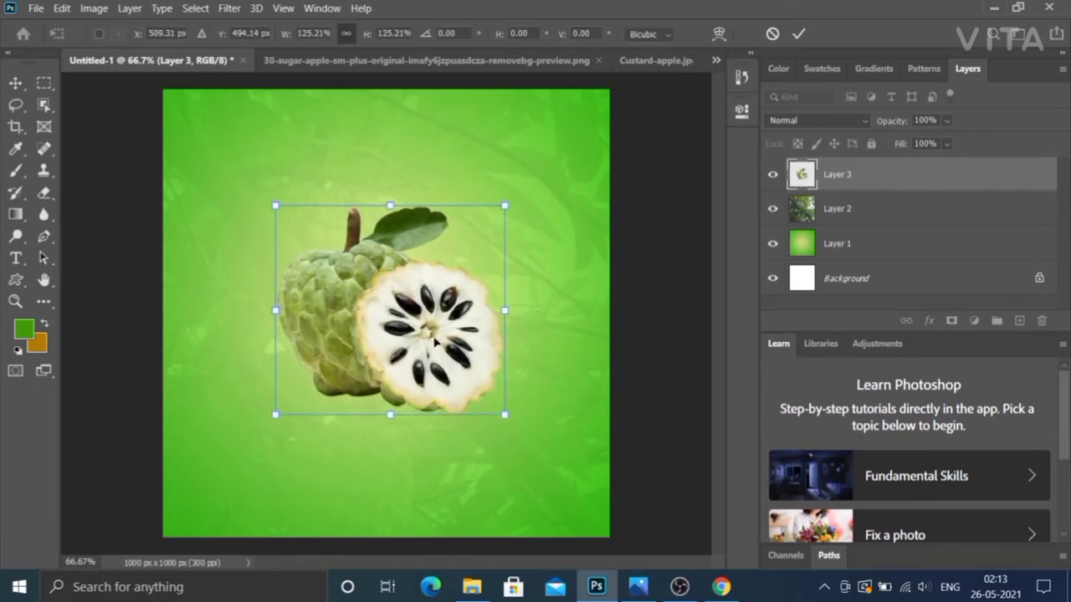
drag(435, 342, 430, 345)
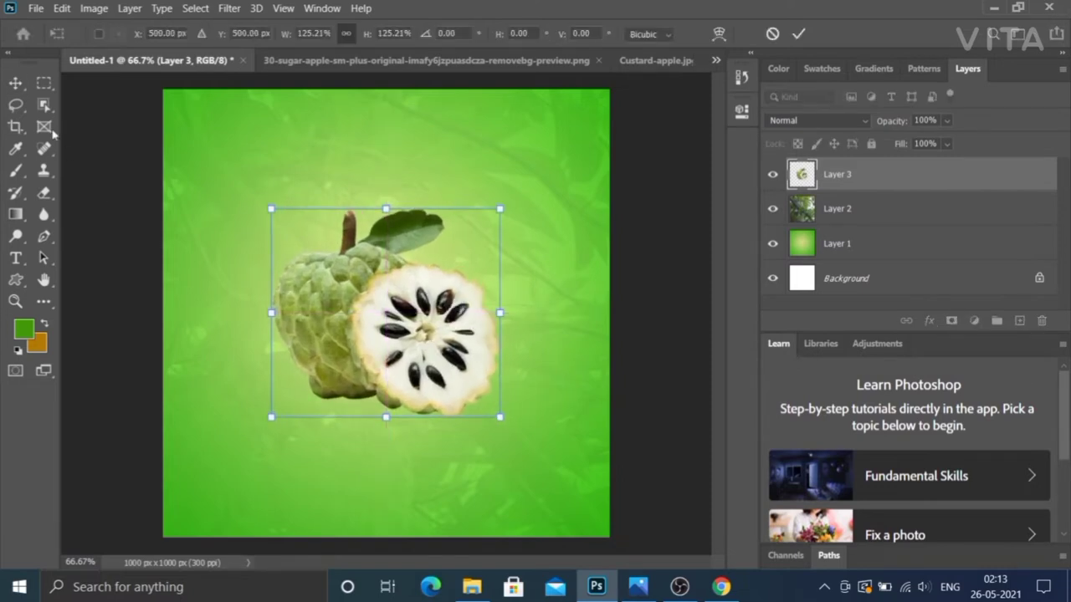
click(15, 83)
click(98, 165)
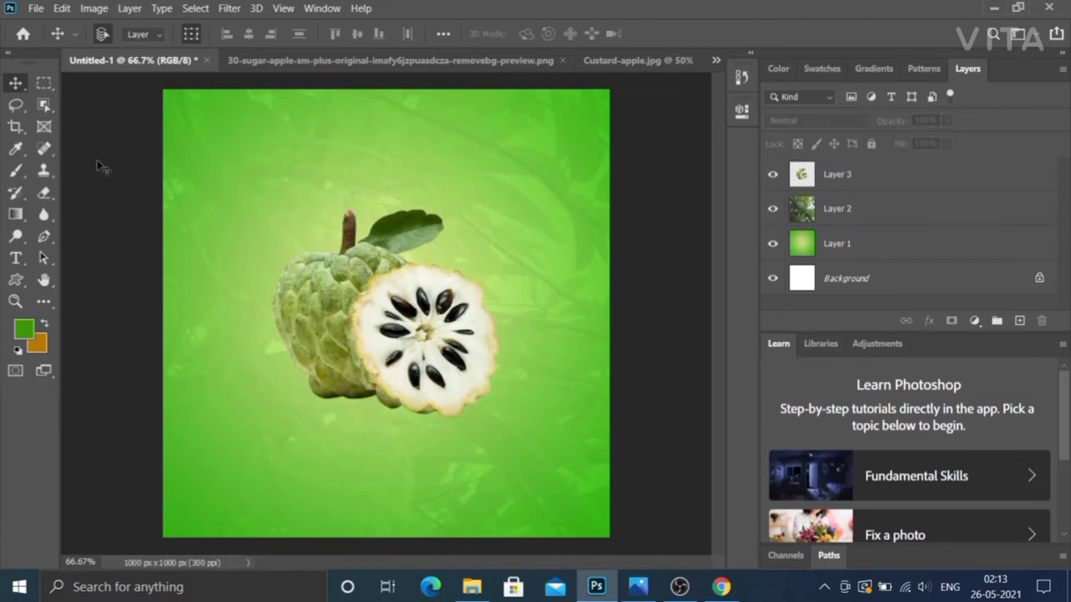
Step: On new Layer 4, paint one soft dark-green dab above the fruit with a 202 px, 0%-hardness brush
click(1018, 321)
click(15, 171)
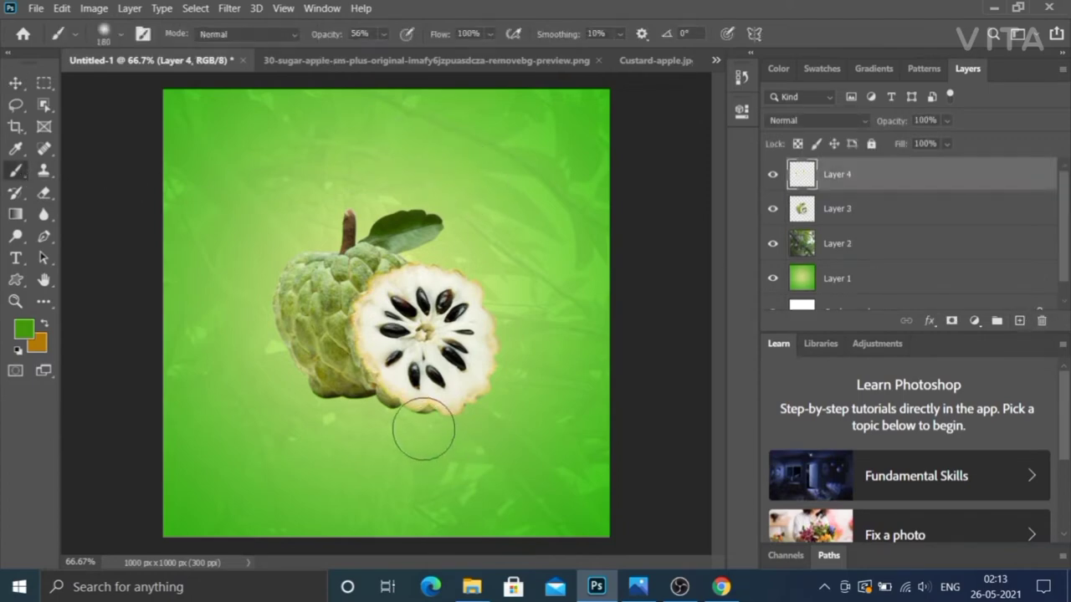
right_click(460, 237)
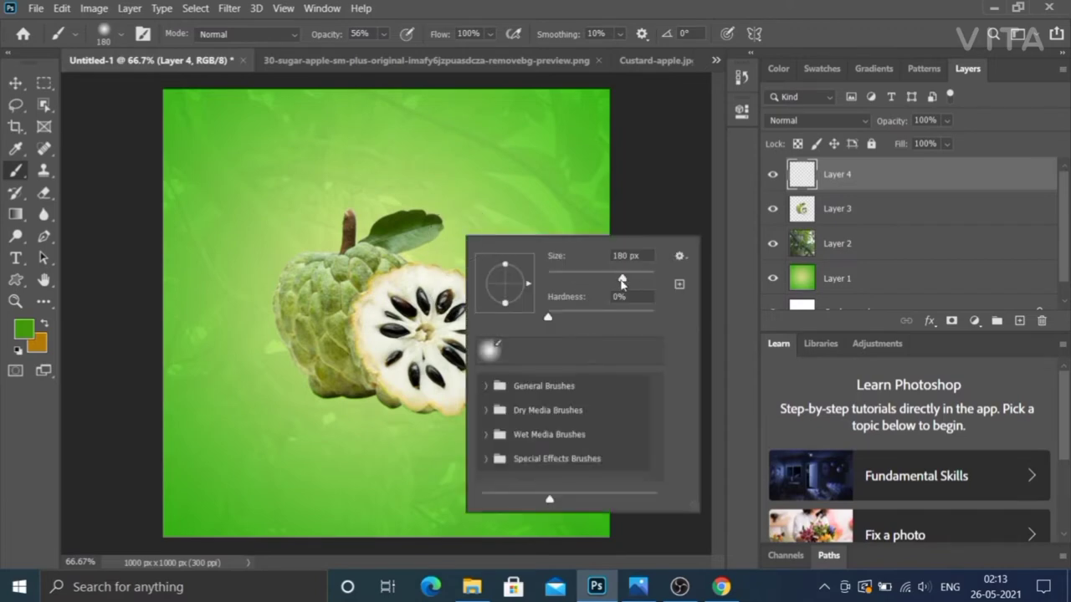
drag(623, 281, 624, 281)
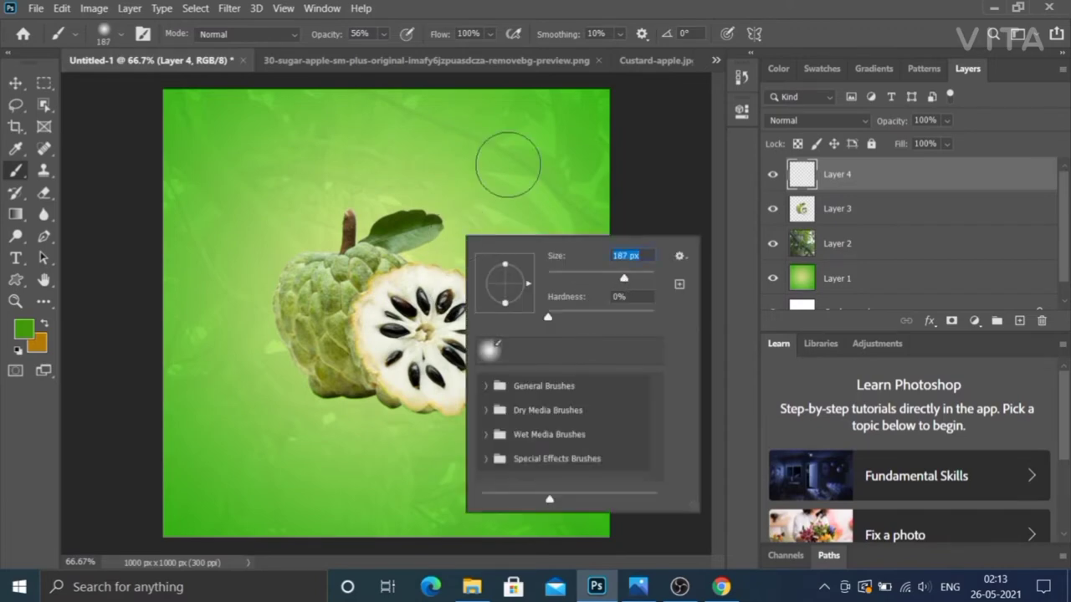
drag(625, 281, 626, 281)
drag(627, 280, 630, 281)
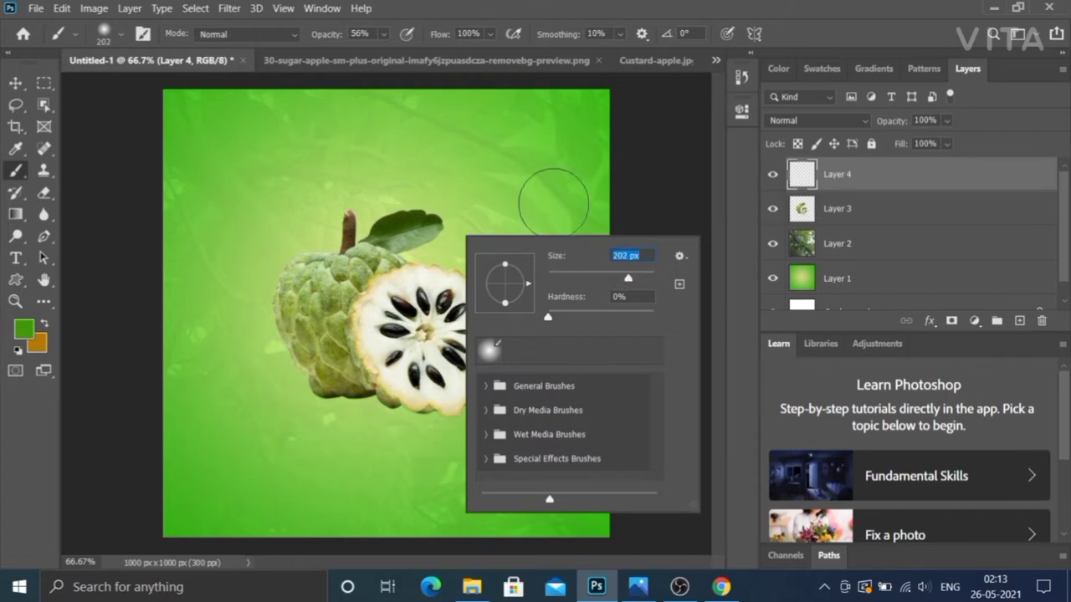
click(461, 193)
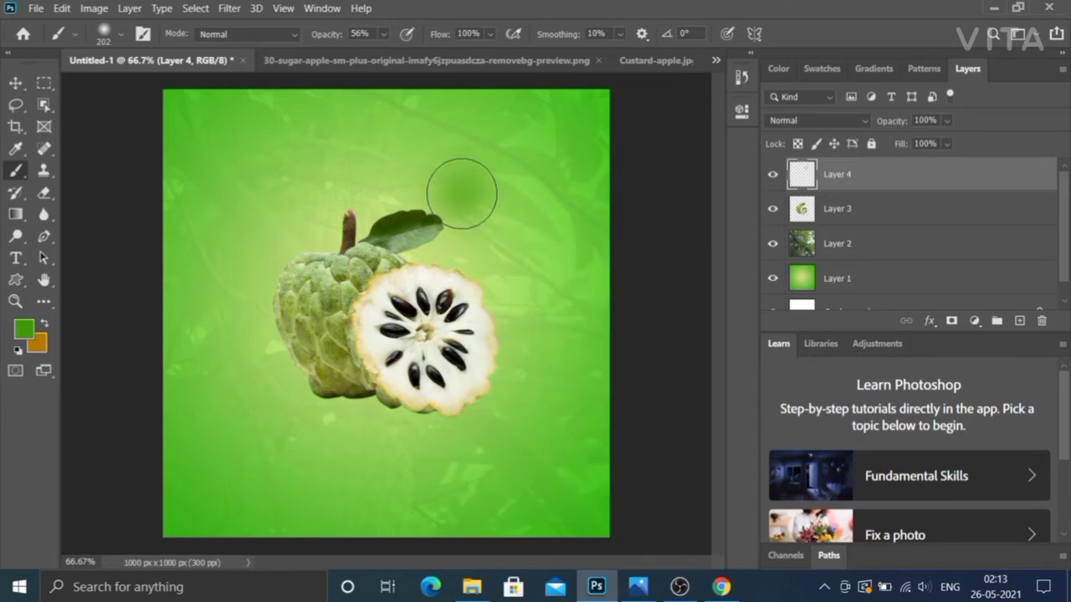
click(15, 83)
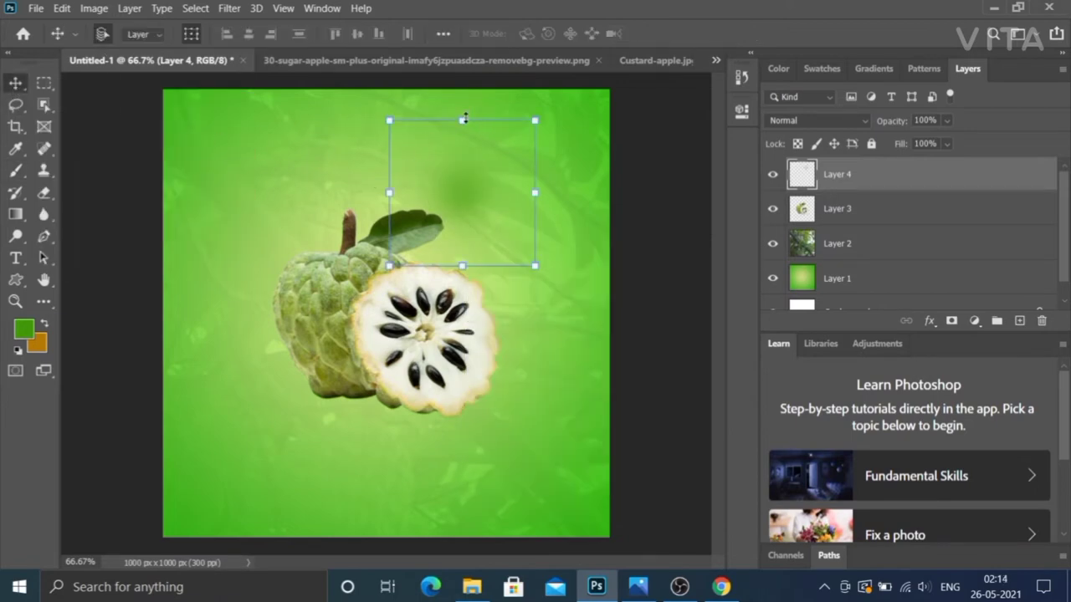
Step: Flatten the green dab into a shadow shape and position it beneath the fruit
mouse_move(465, 119)
mouse_down()
mouse_move(440, 436)
mouse_move(432, 417)
mouse_move(449, 441)
mouse_move(432, 406)
mouse_move(434, 428)
mouse_up()
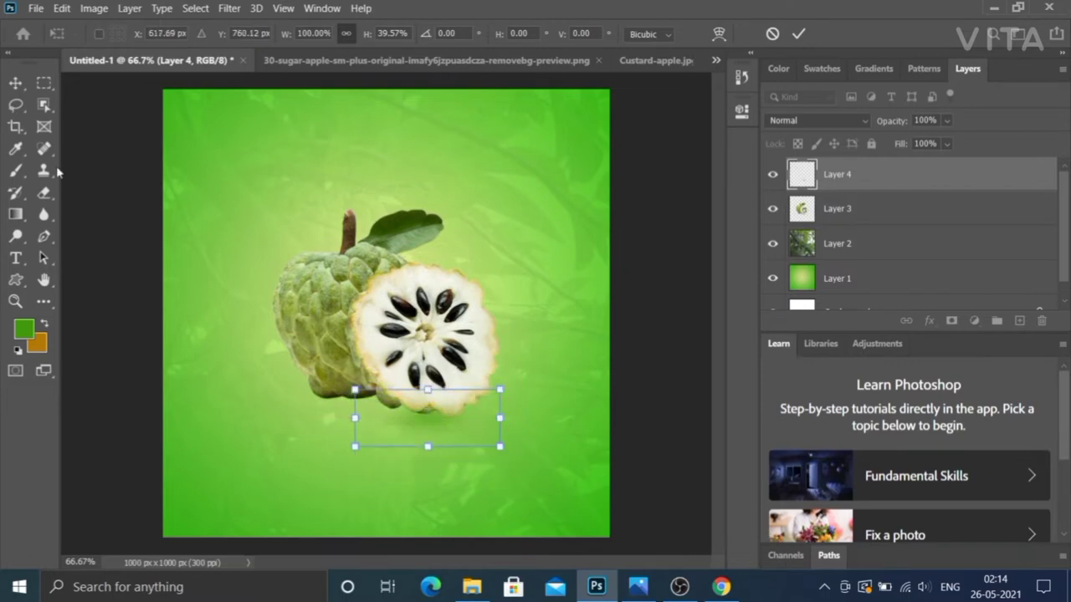
click(16, 83)
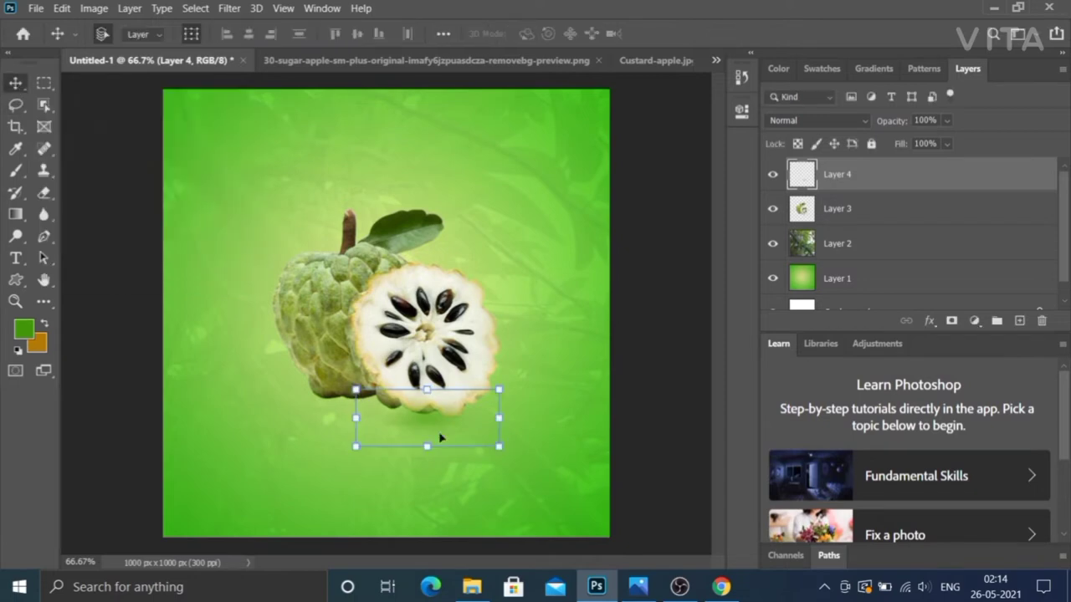
mouse_move(441, 437)
mouse_down()
mouse_move(361, 413)
mouse_move(372, 406)
mouse_up()
Step: Duplicate the shadow twice and move Layer 4 and both copies below the fruit layer
key(ctrl+j)
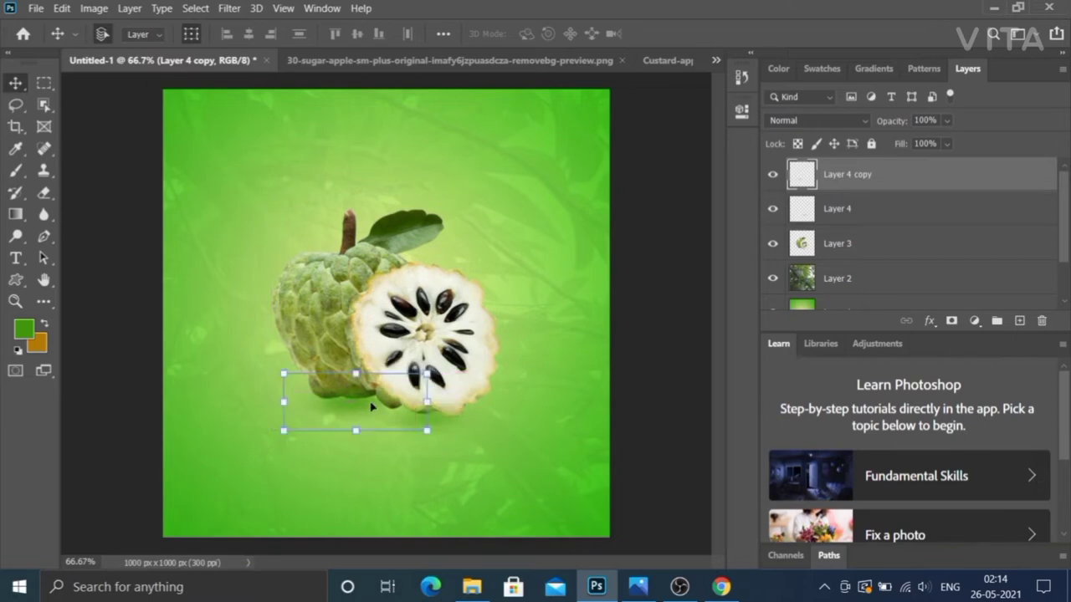
key(ctrl+j)
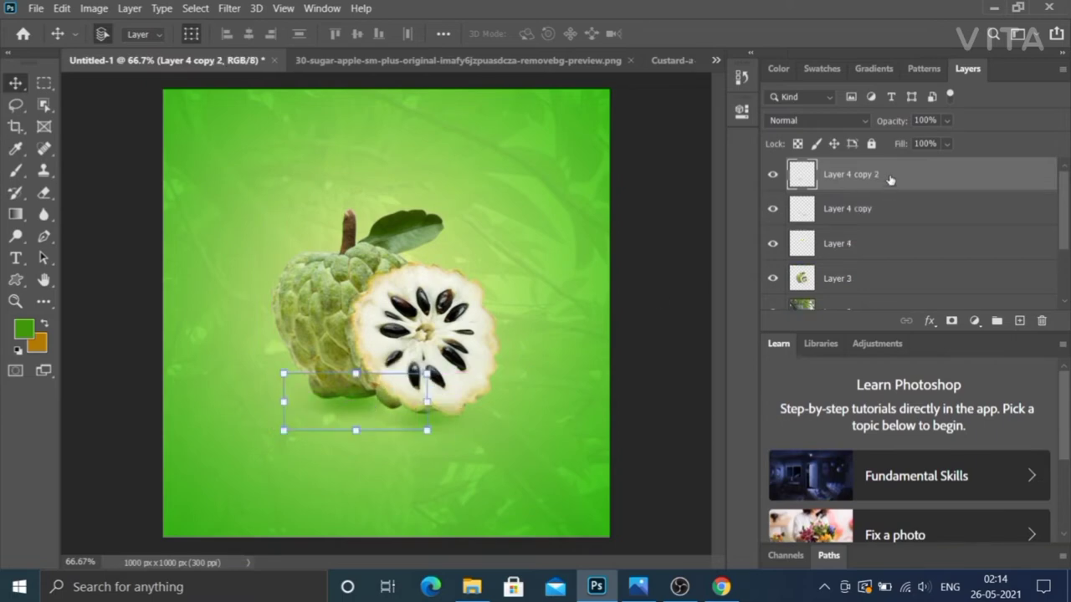
drag(890, 178, 887, 279)
drag(879, 176, 884, 278)
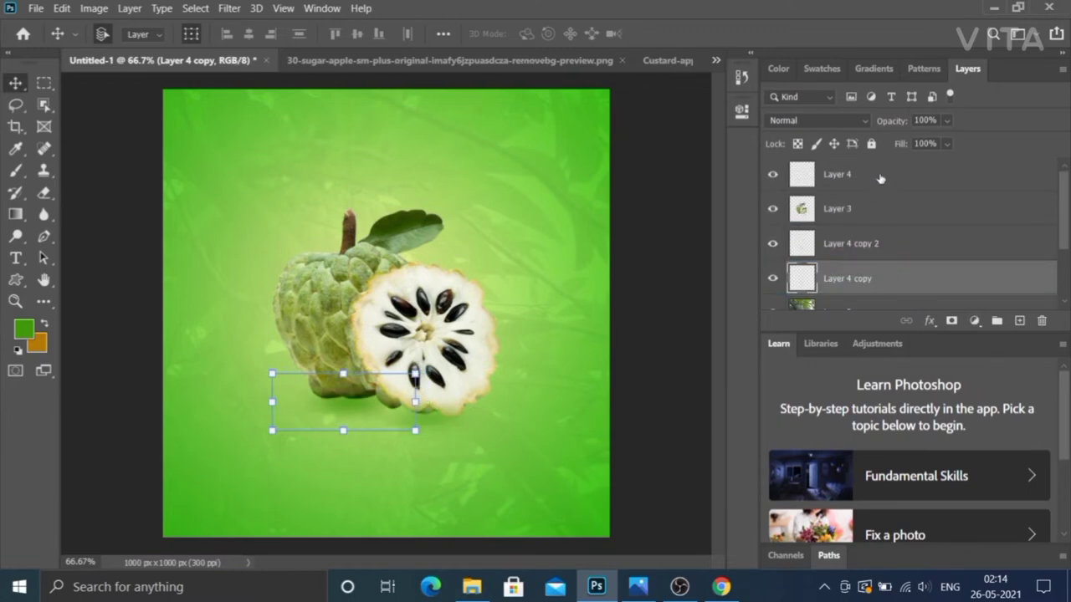
drag(880, 178, 890, 274)
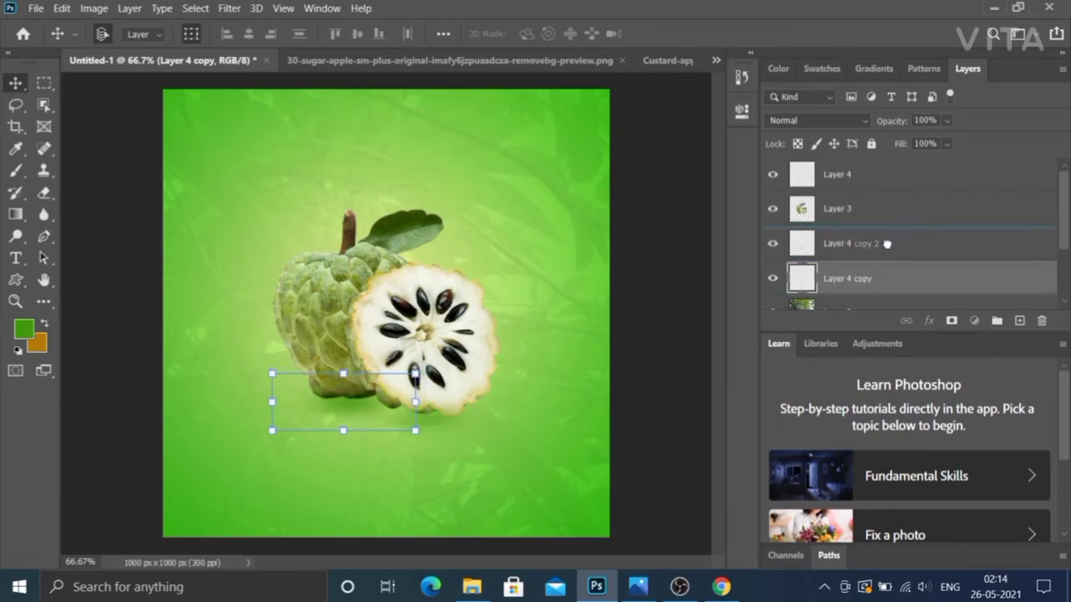
click(683, 294)
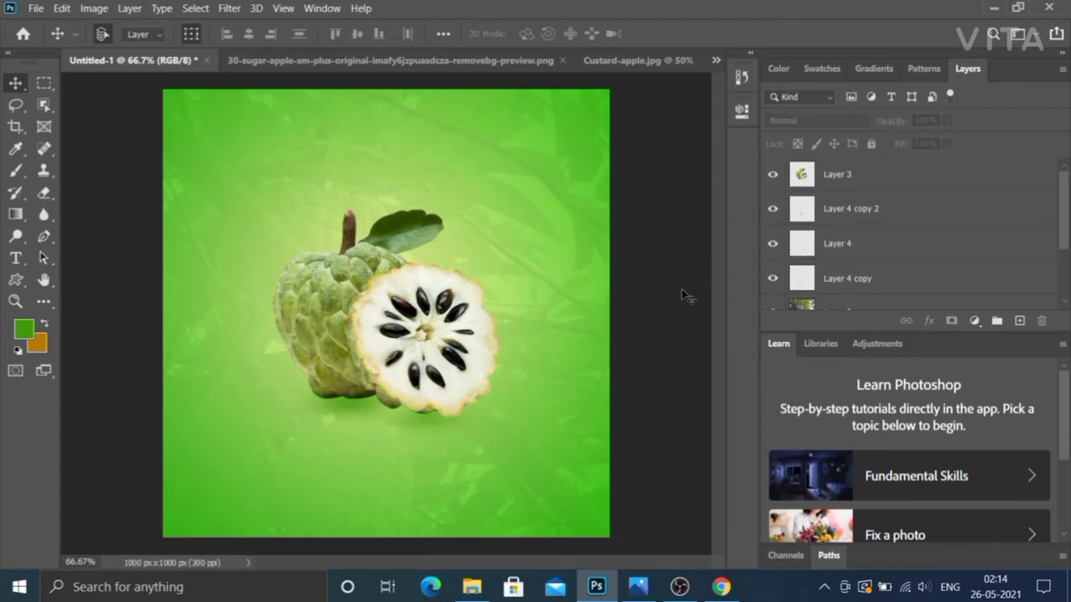
click(360, 403)
click(353, 412)
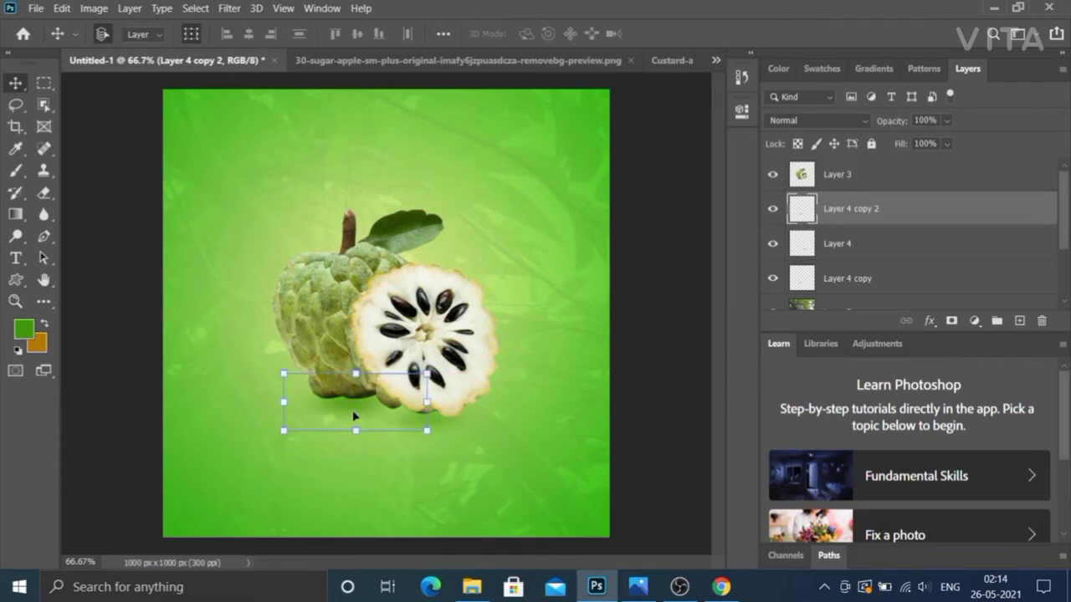
drag(352, 415, 355, 413)
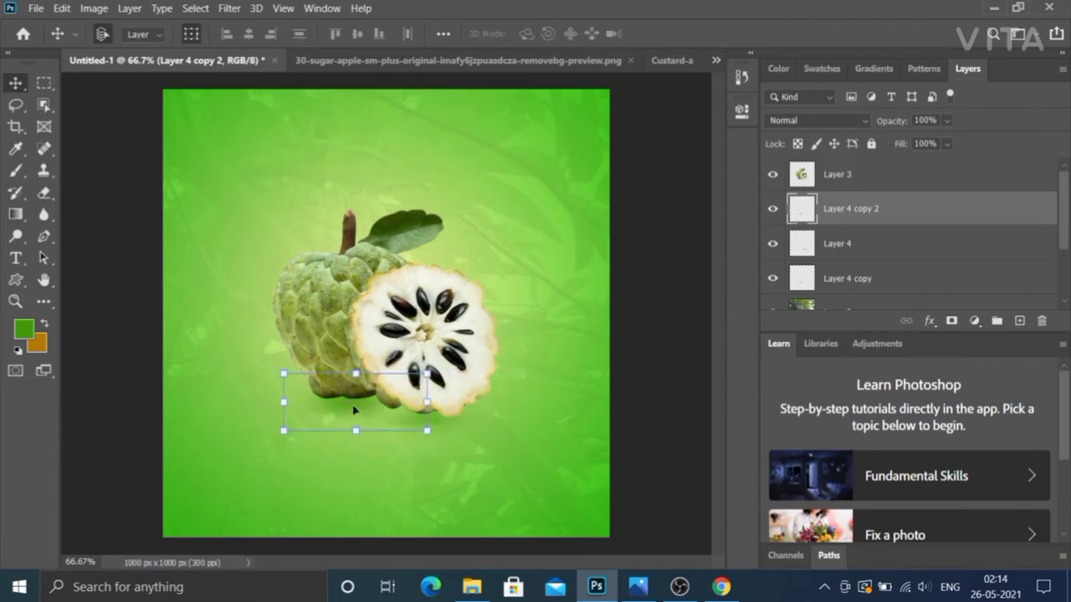
click(616, 407)
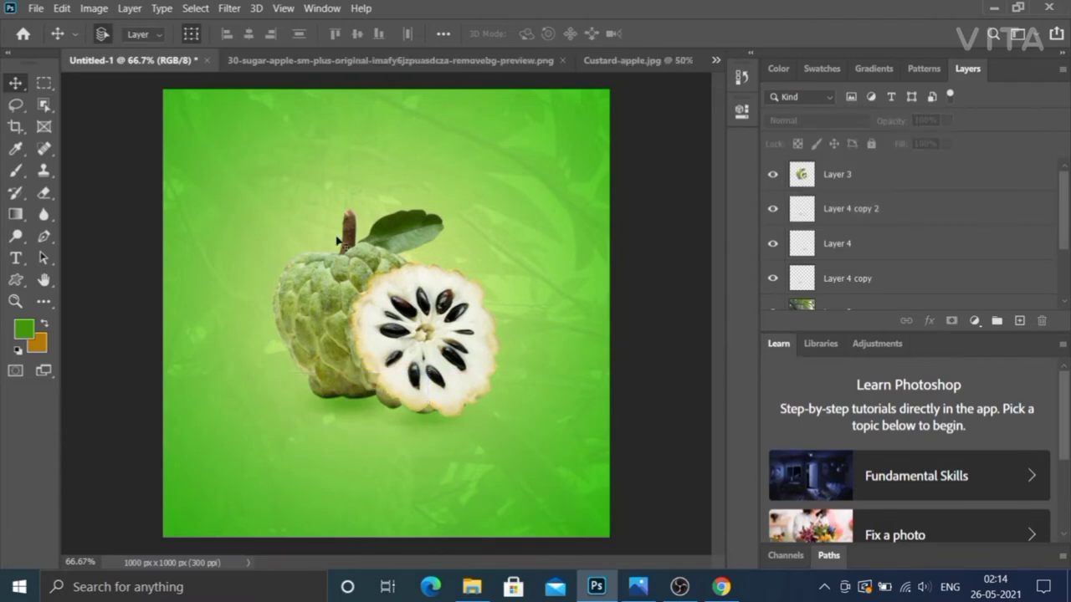
Step: Set the foreground colour to white, #ffffff
click(31, 328)
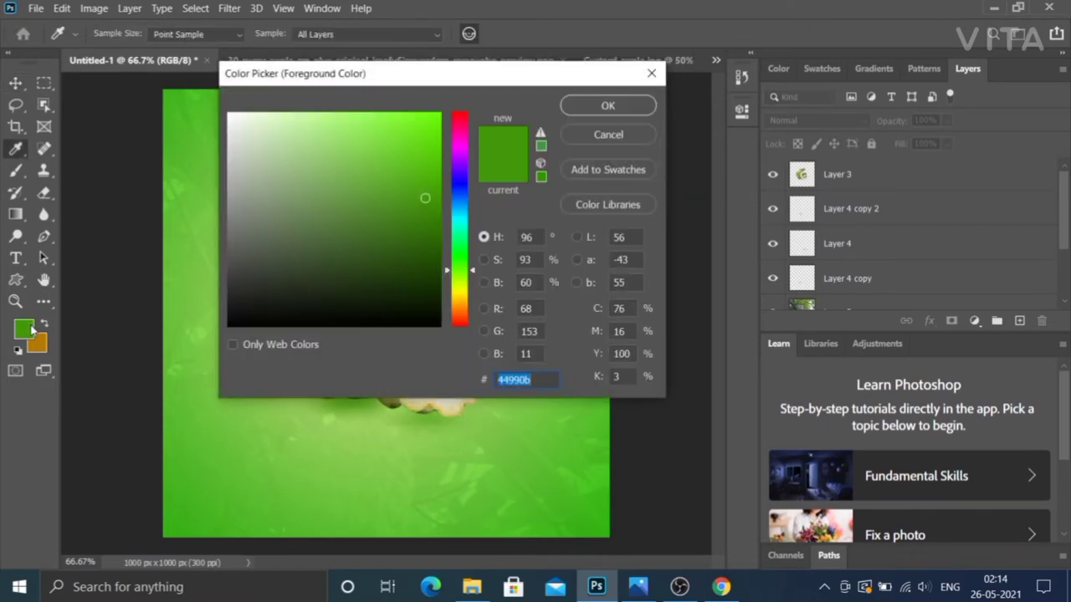
text(ffffff)
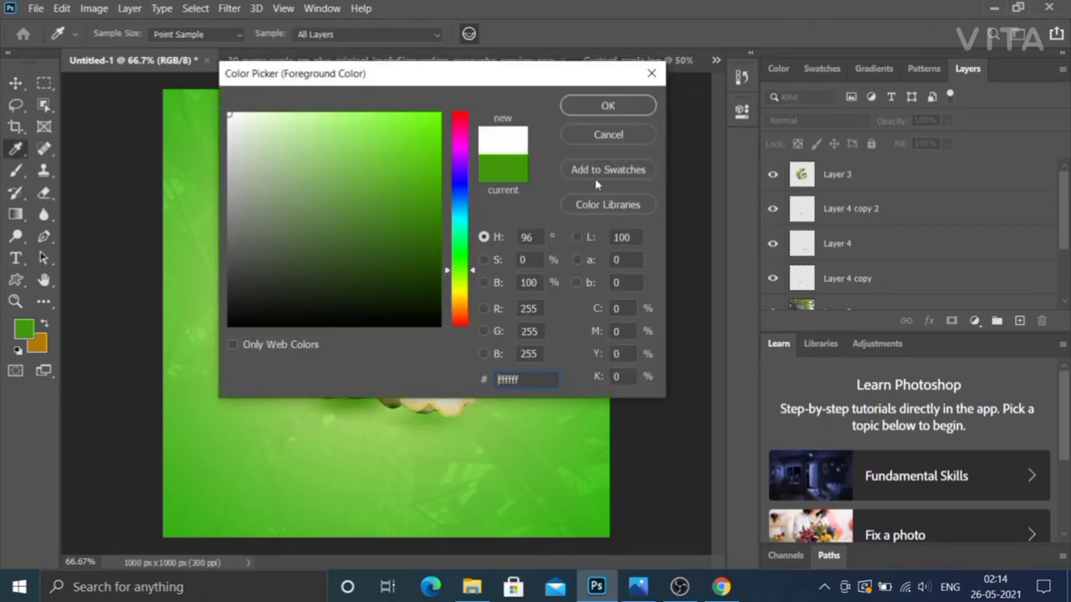
click(610, 109)
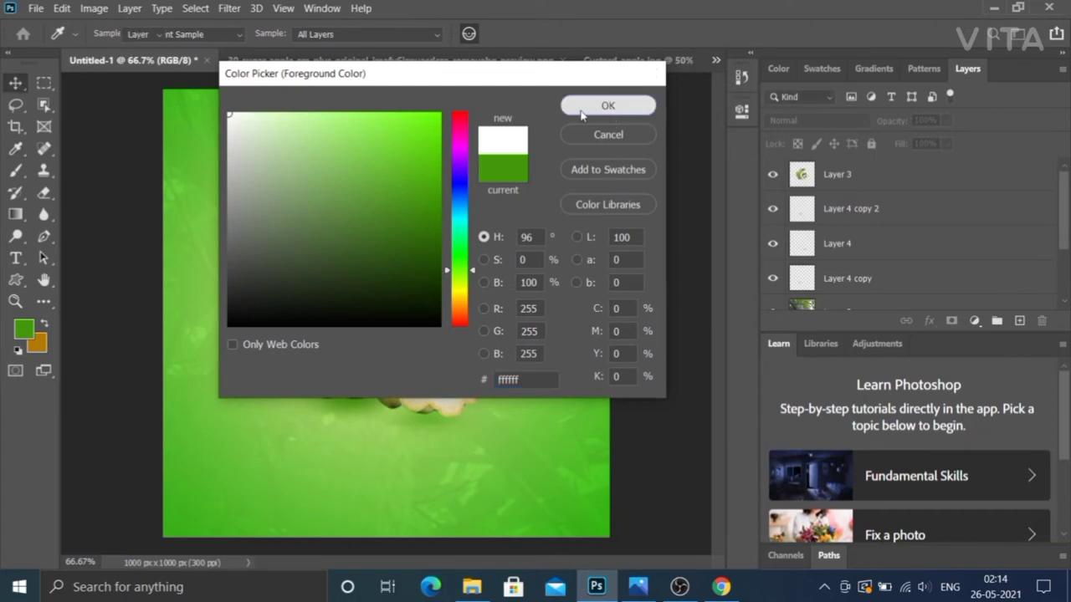
Step: Type the headline 'This Winter' near the top of the poster
click(13, 261)
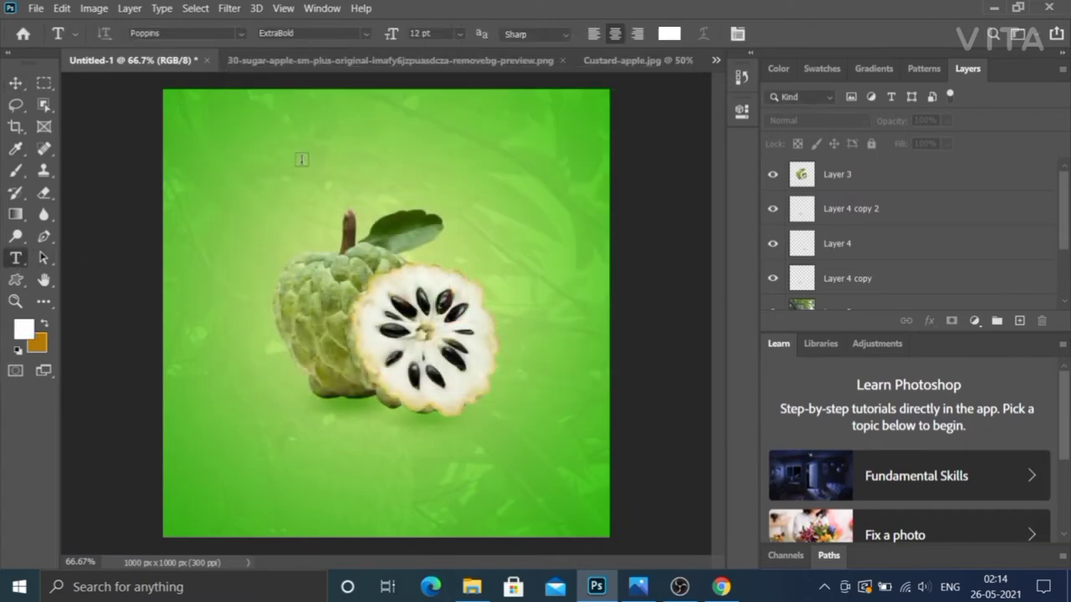
click(310, 143)
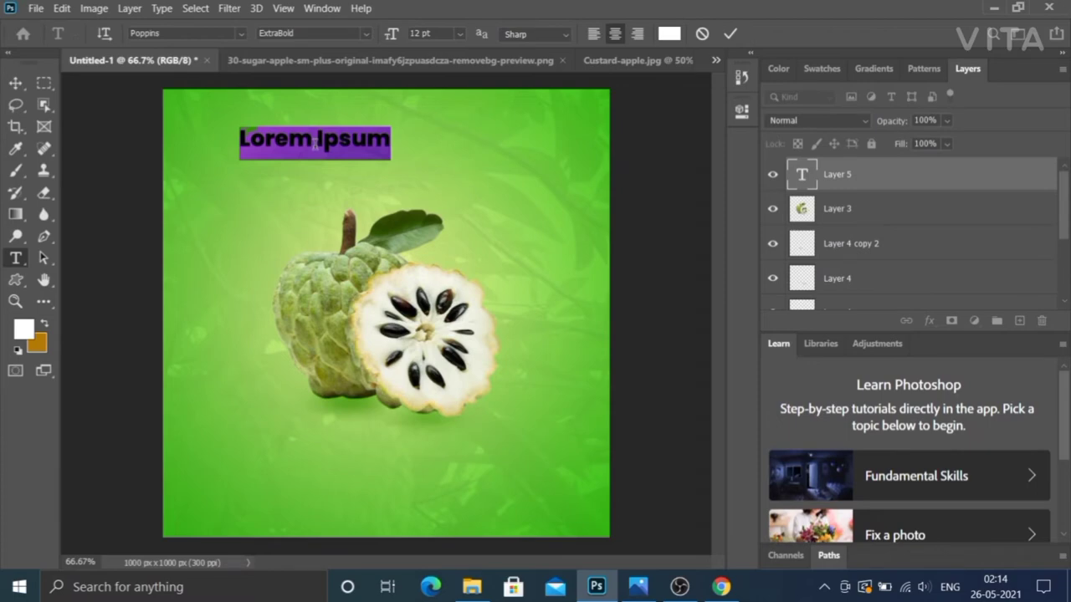
text(TH)
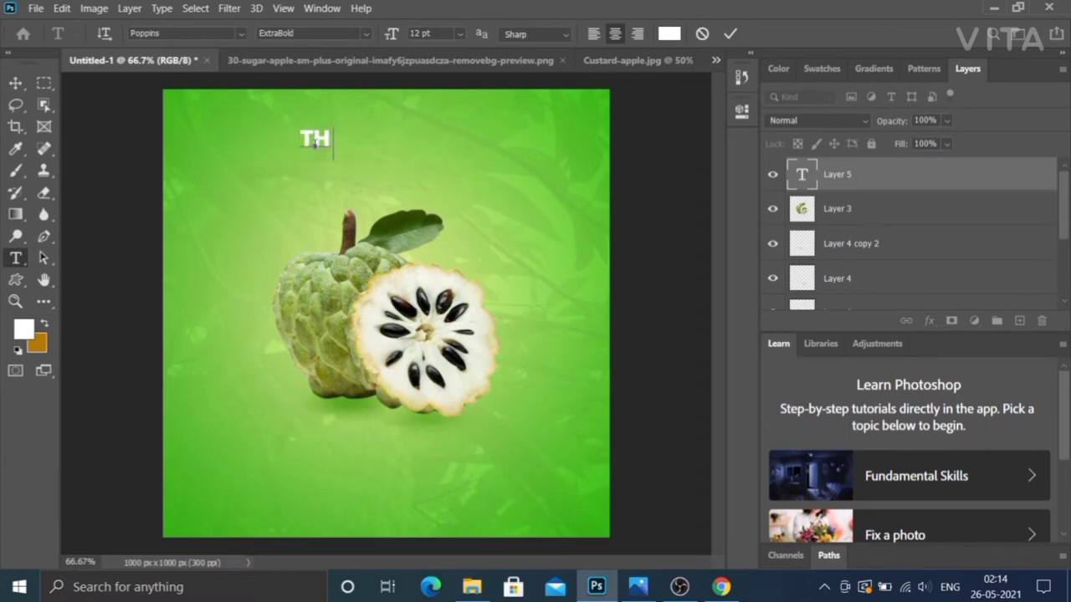
text(is)
key(BackSpace)
key(BackSpace)
key(BackSpace)
text(his )
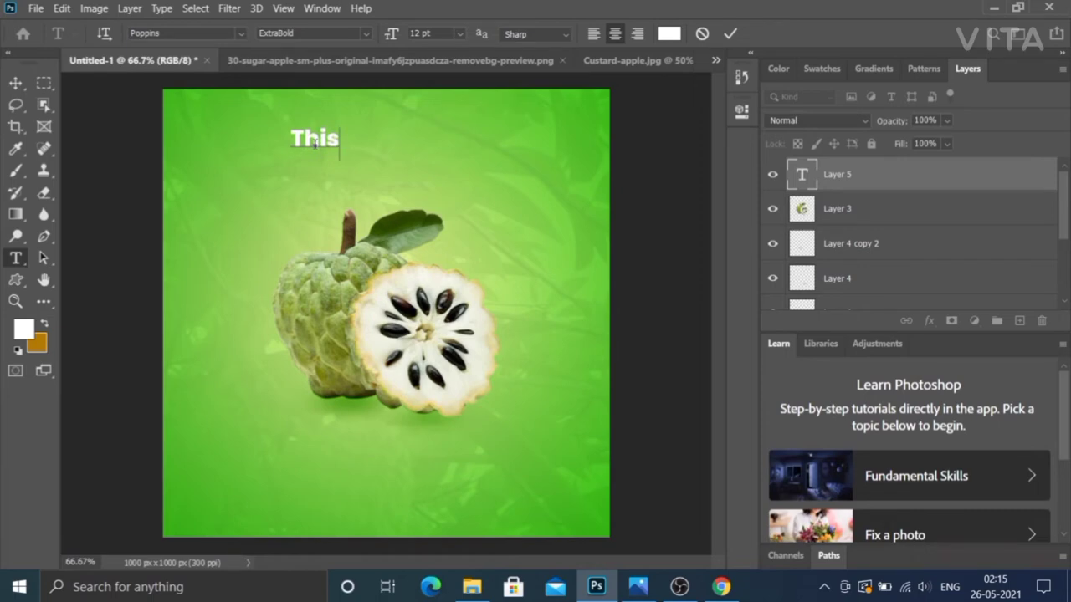
text(Wi)
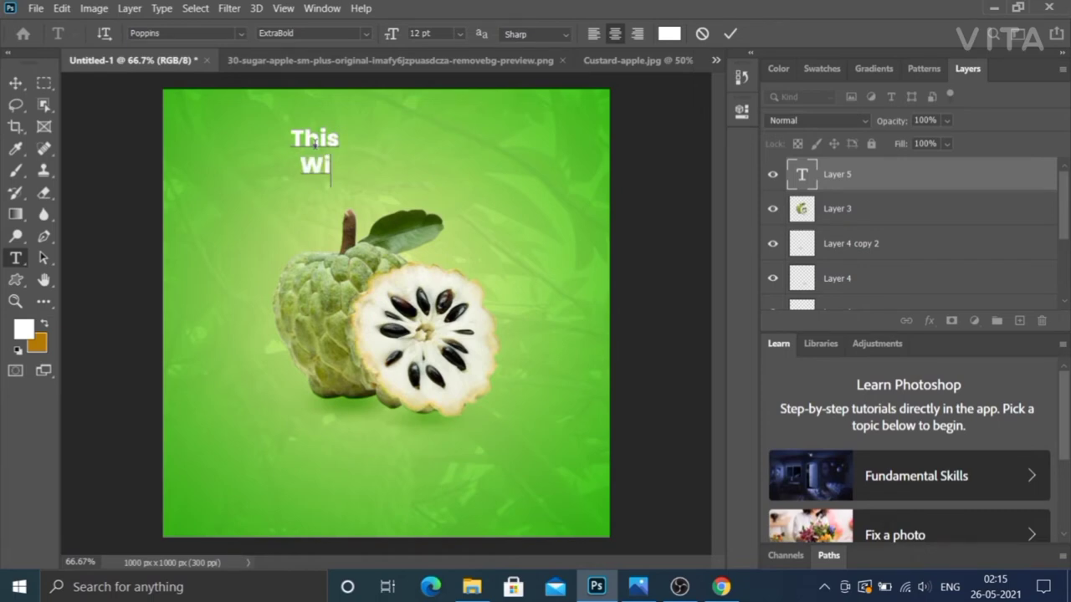
text(nter)
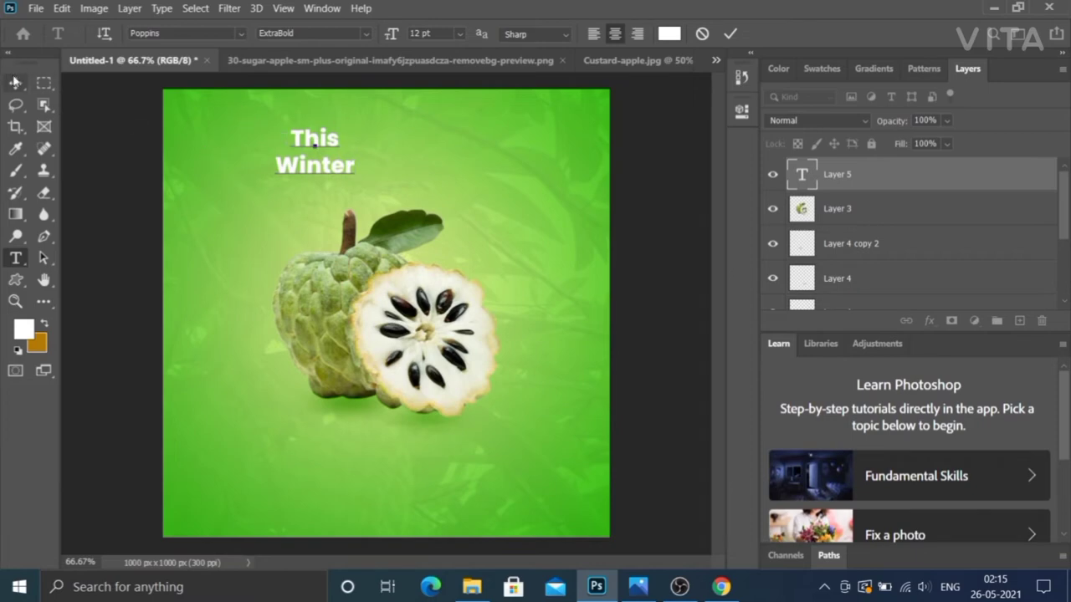
click(15, 83)
Step: Scale the headline to 185.5% and centre it above the fruit
key(ctrl+t)
drag(346, 171, 459, 218)
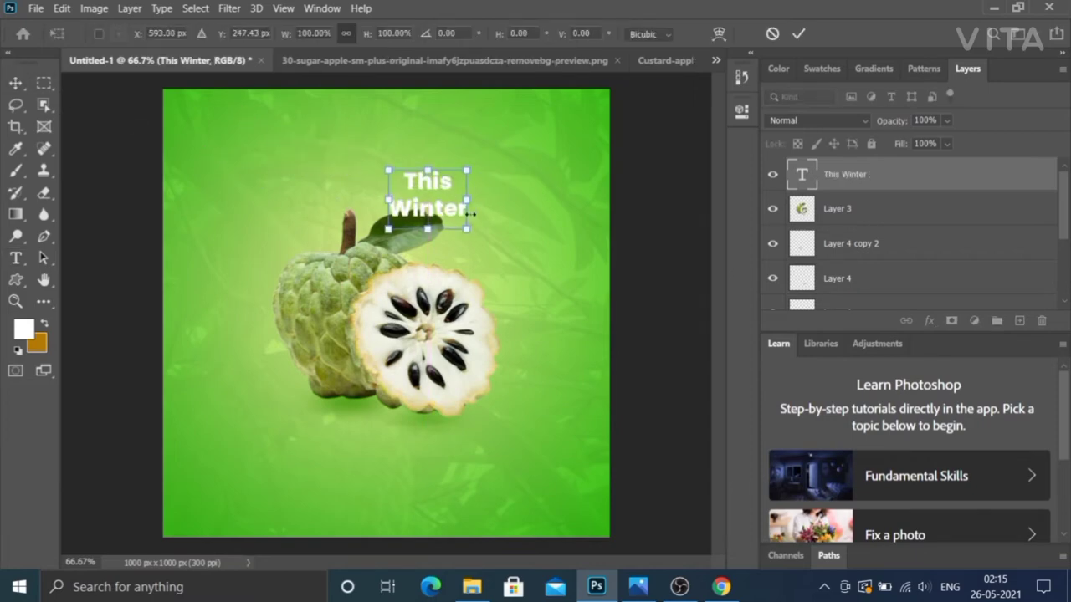
drag(420, 189, 327, 152)
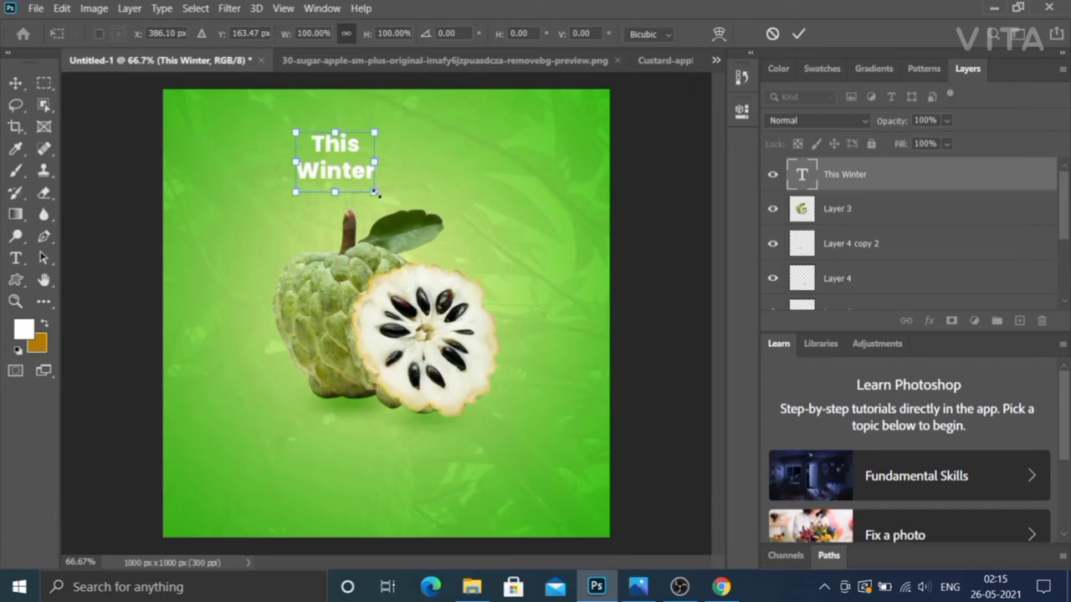
mouse_move(377, 193)
mouse_down()
mouse_move(468, 235)
mouse_move(452, 203)
mouse_up()
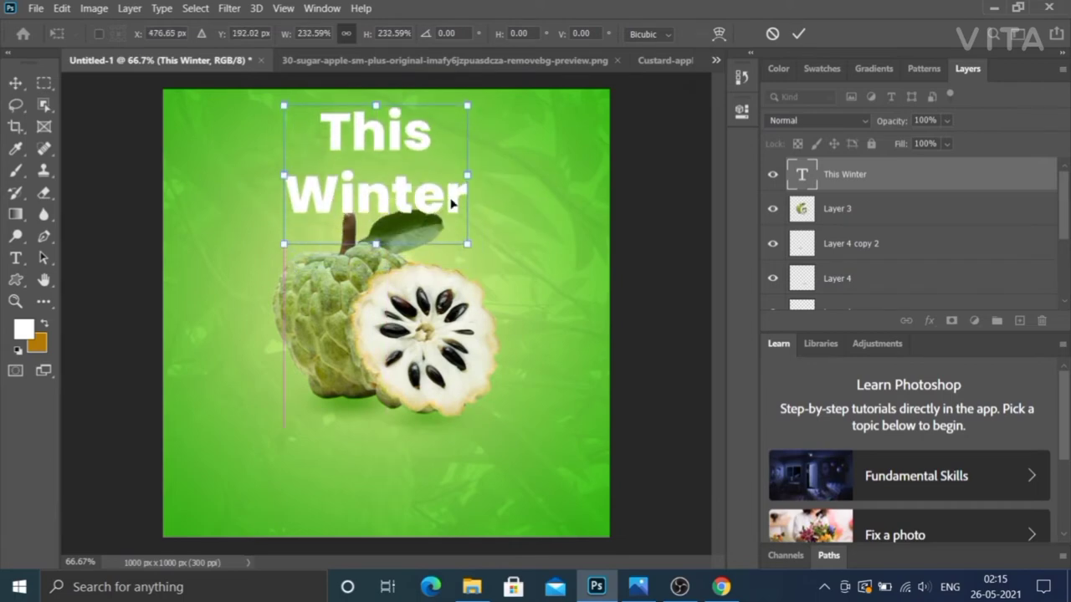
mouse_move(469, 241)
mouse_down()
mouse_move(418, 197)
mouse_move(383, 421)
mouse_up()
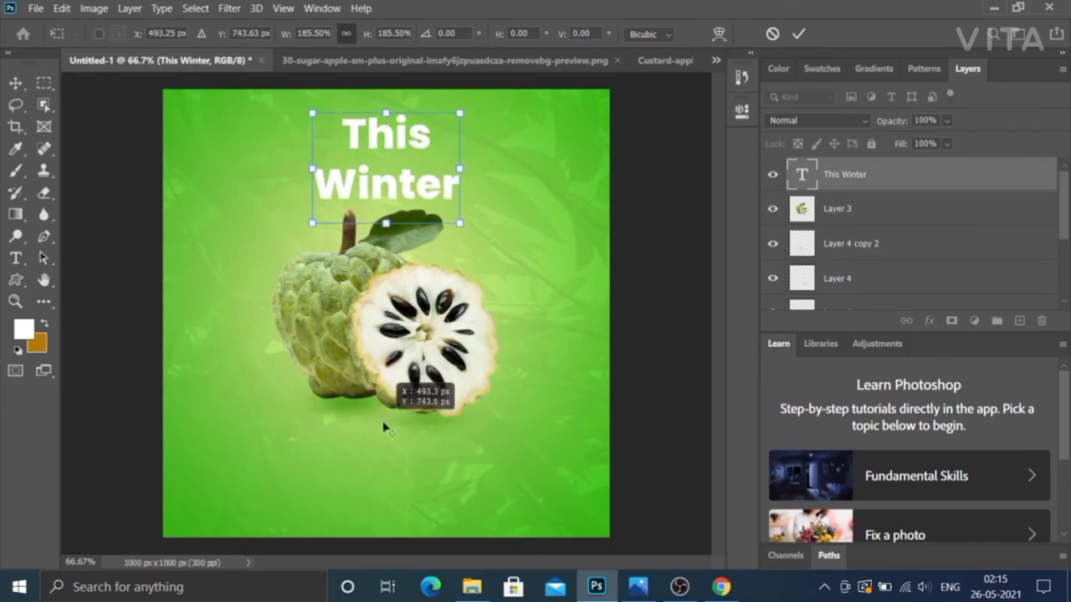
click(15, 83)
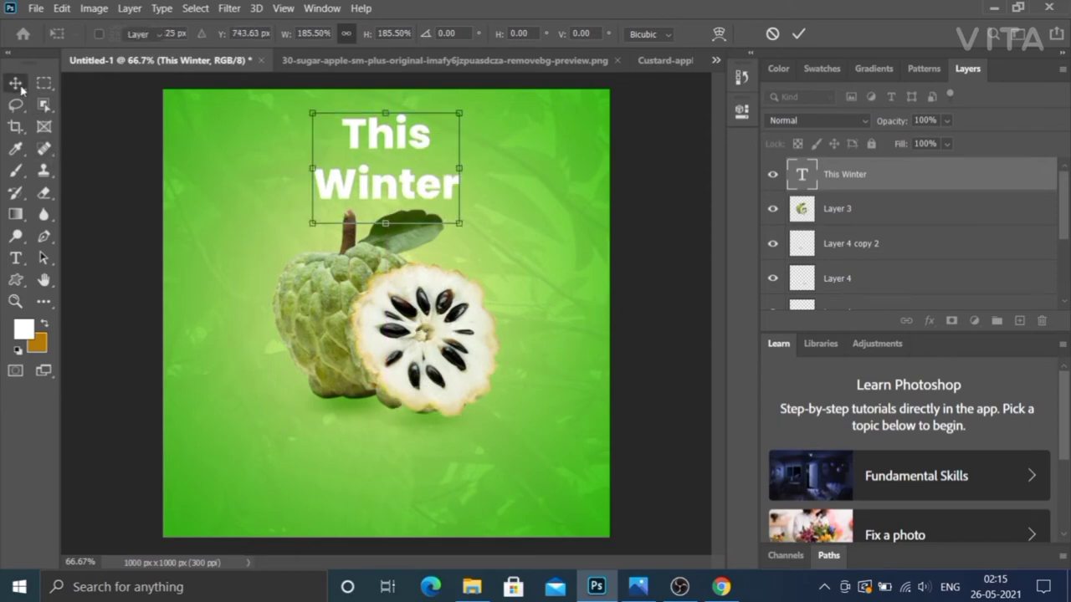
Step: Duplicate the headline below the fruit and retype it as 'Eat Custerd' over 'Apple'
drag(375, 356, 366, 447)
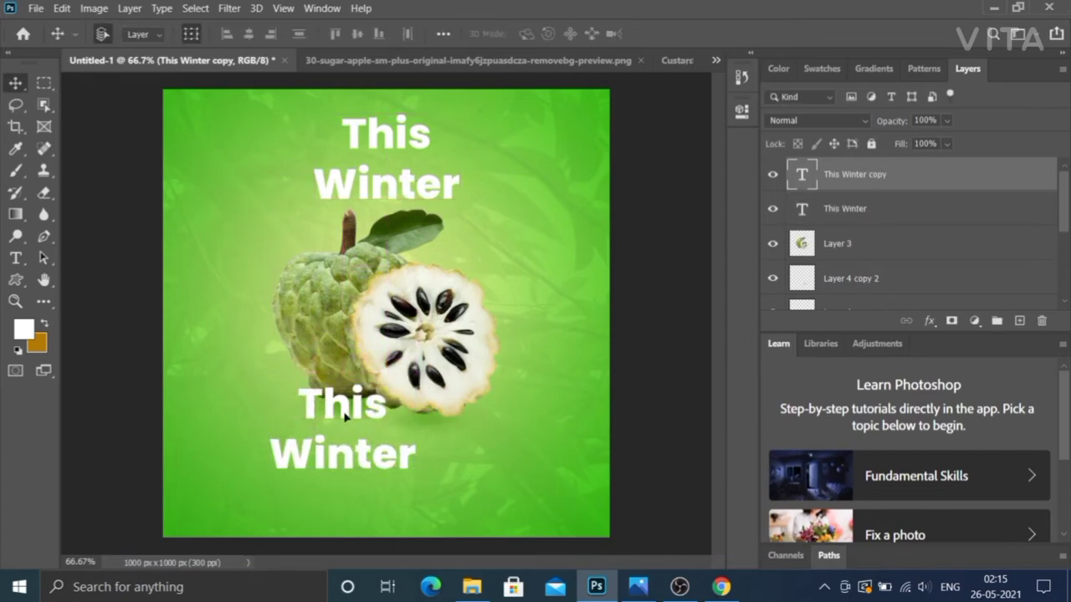
double_click(345, 413)
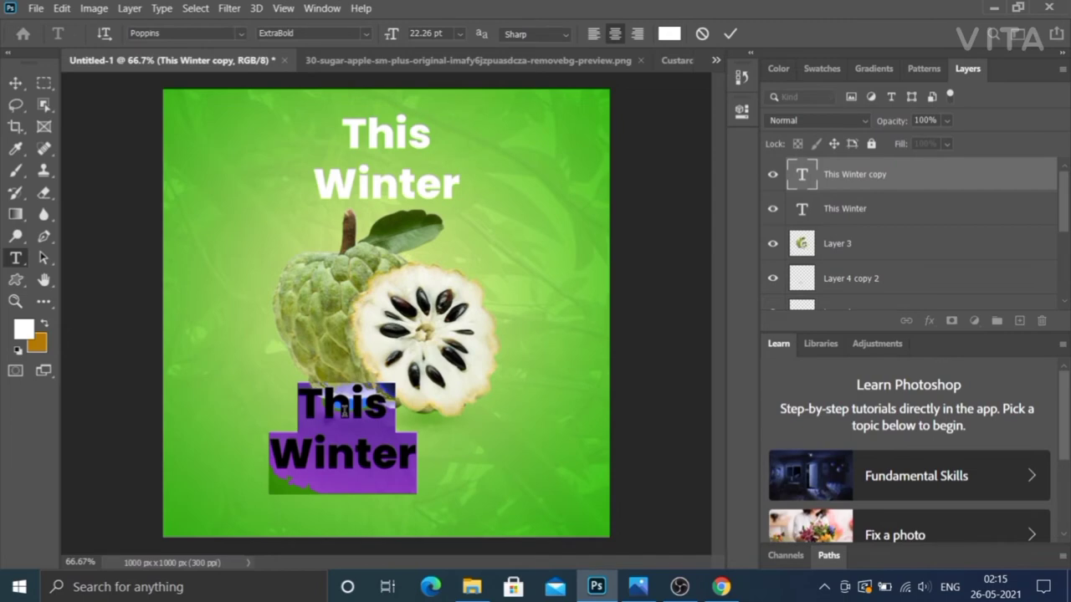
text(A)
key(BackSpace)
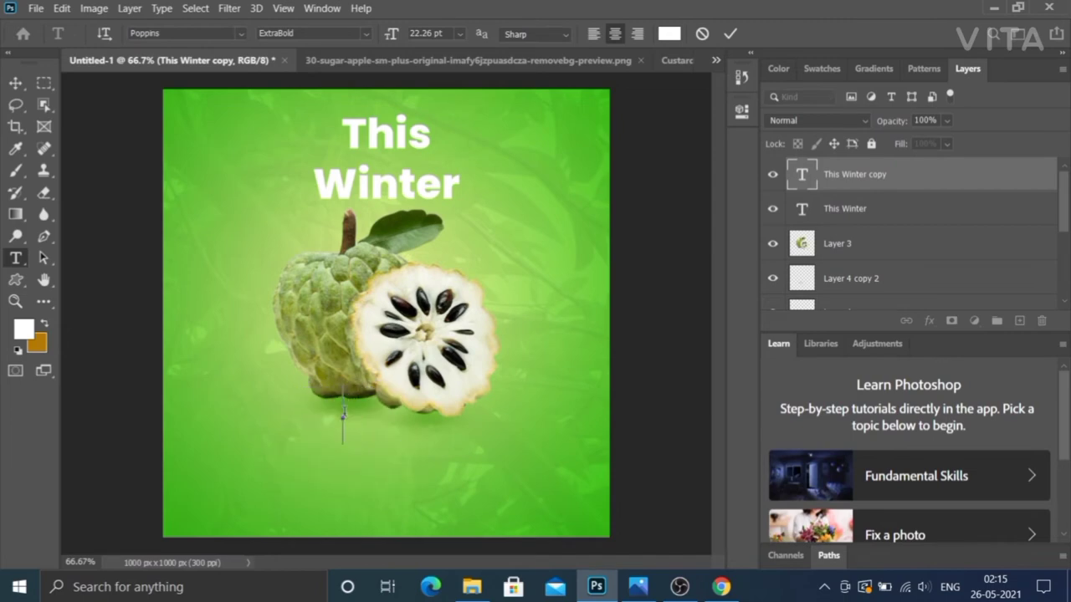
text(Ea)
text(t C)
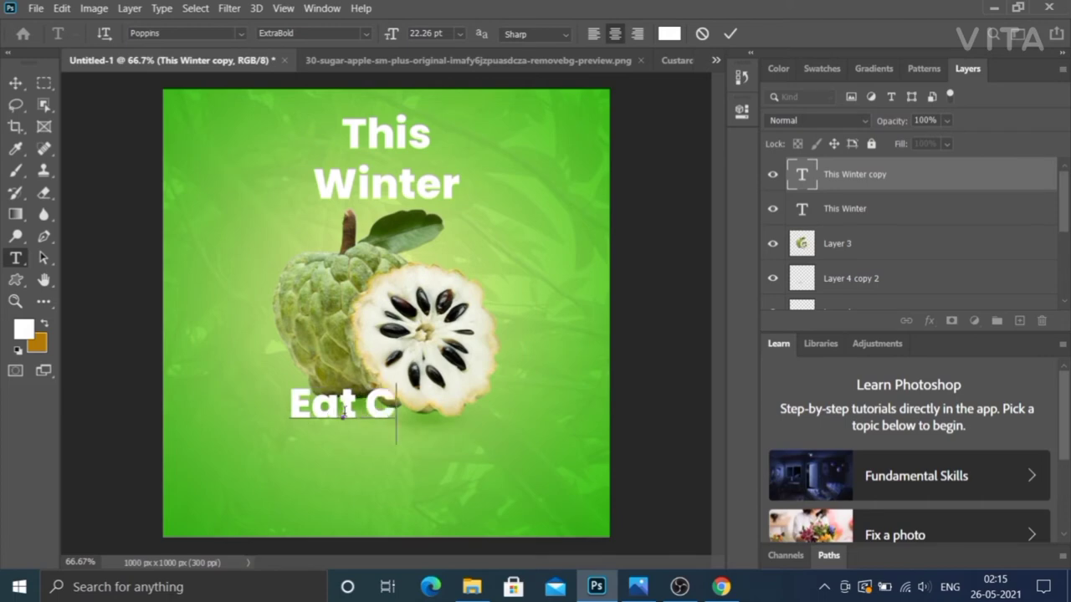
text(uster)
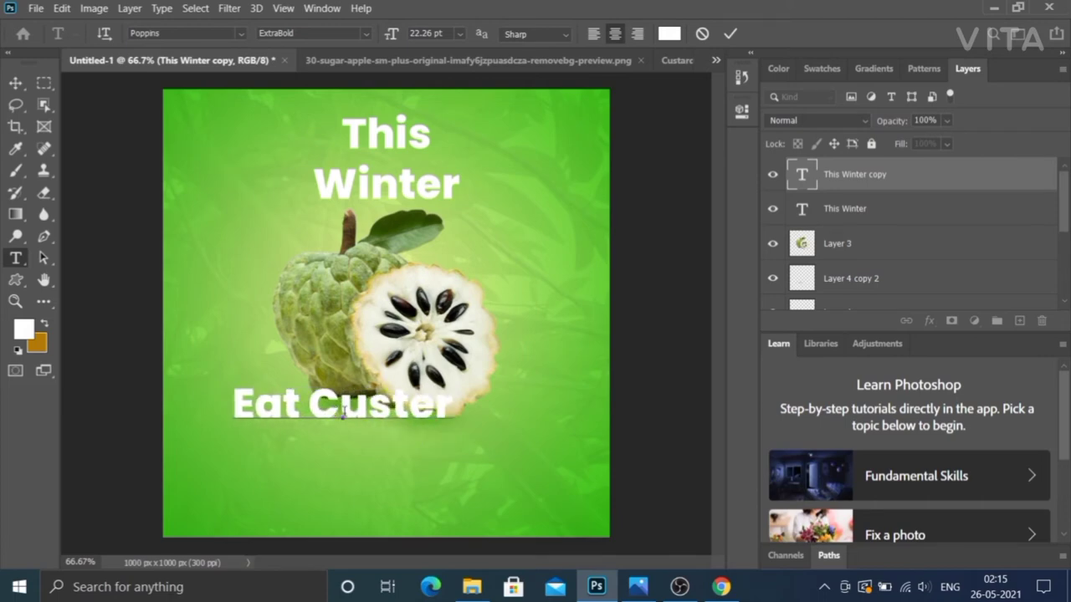
text(d)
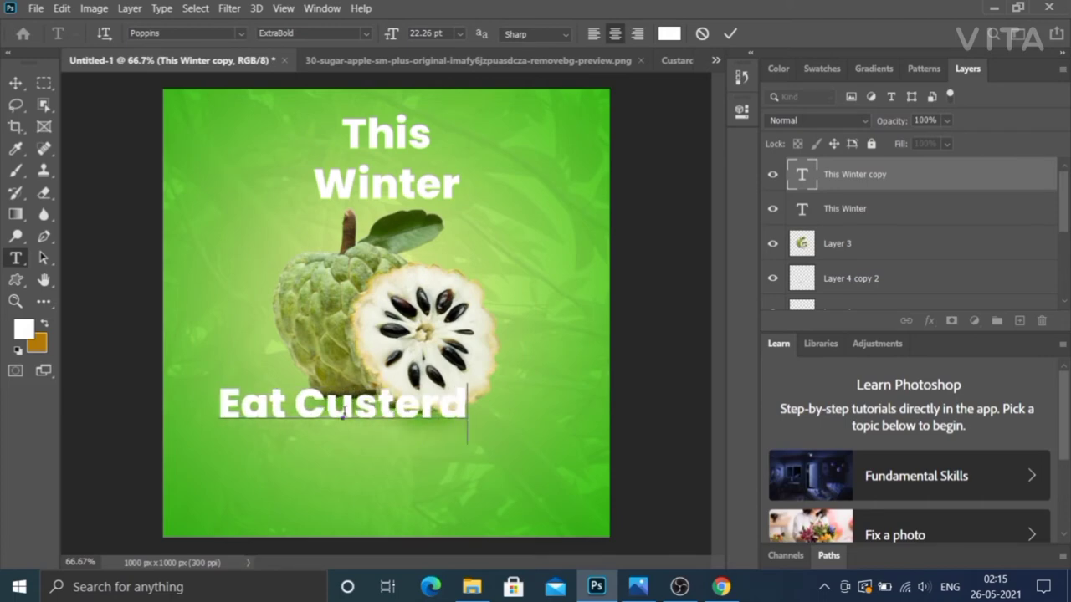
text( App)
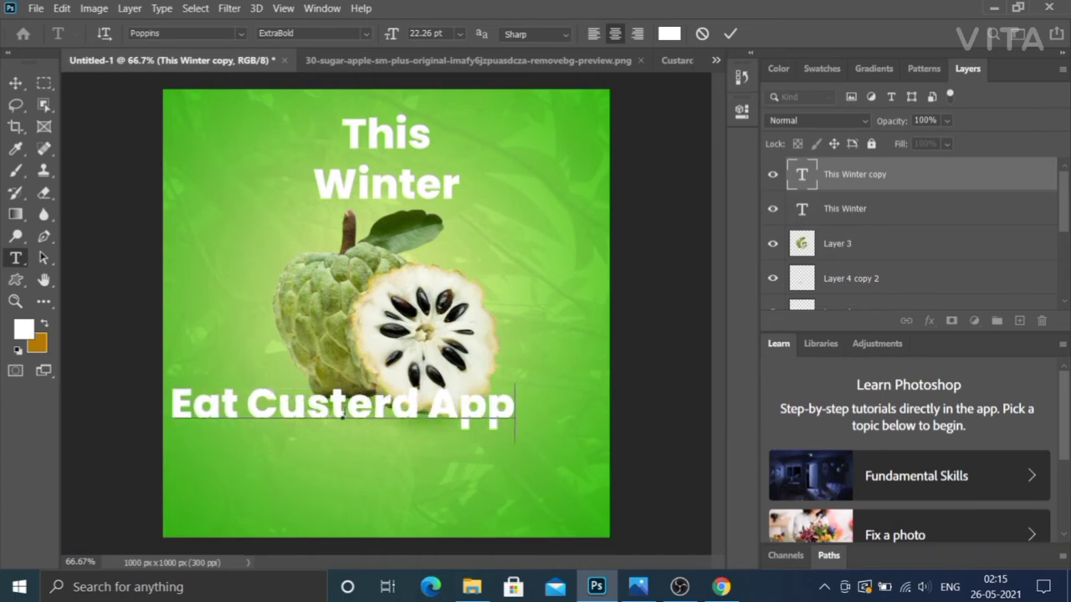
text(le)
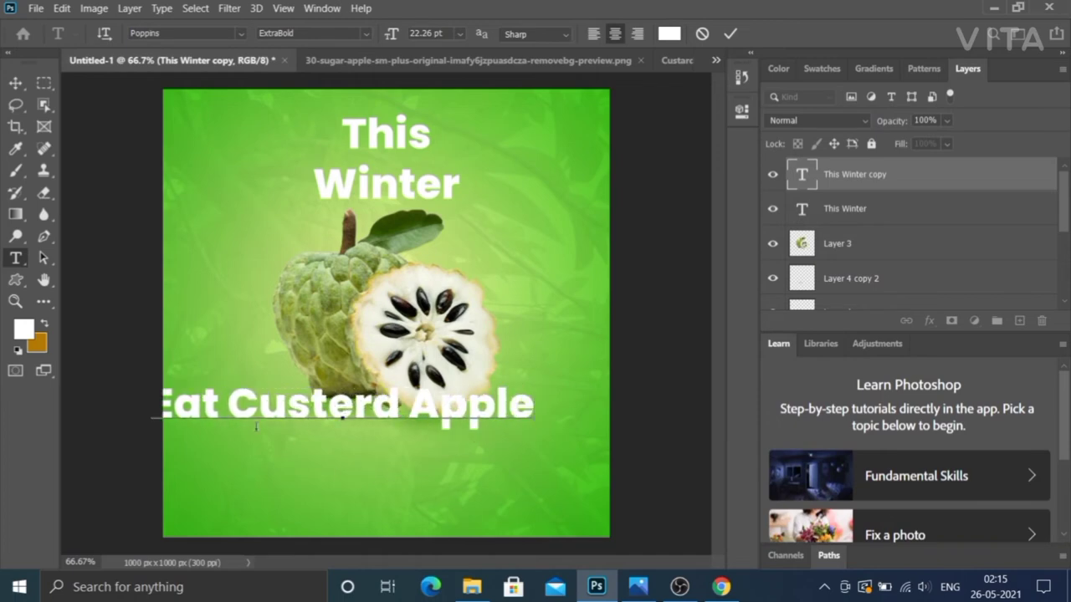
click(402, 403)
key(Return)
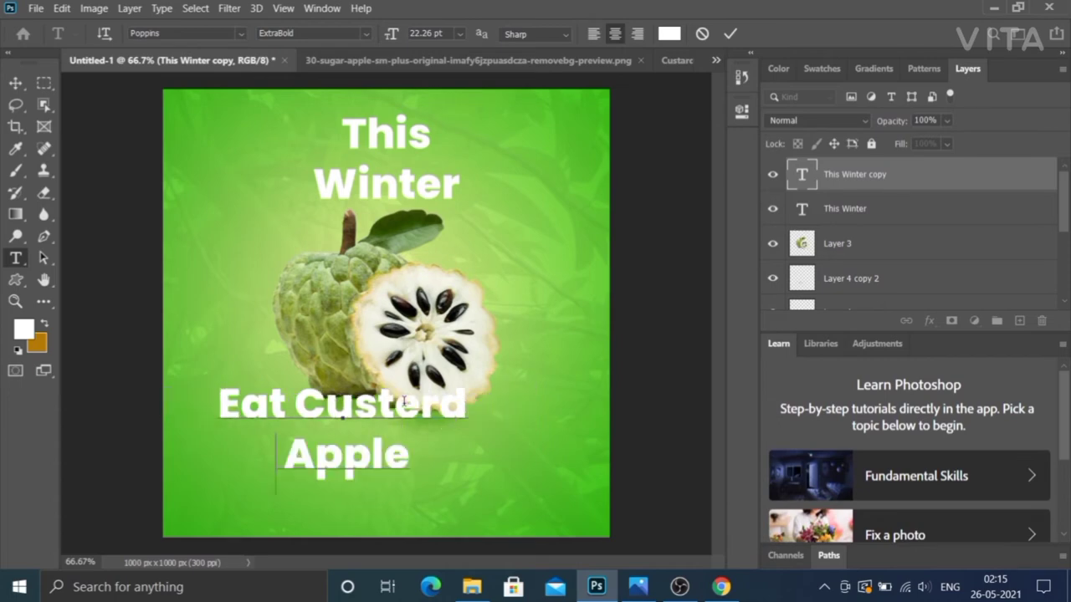
click(15, 83)
Step: Scale the 'Eat Custerd Apple' tagline to 121.01% and centre it horizontally below the fruit
key(ctrl+t)
mouse_move(464, 387)
mouse_down()
mouse_move(422, 416)
mouse_move(471, 397)
mouse_up()
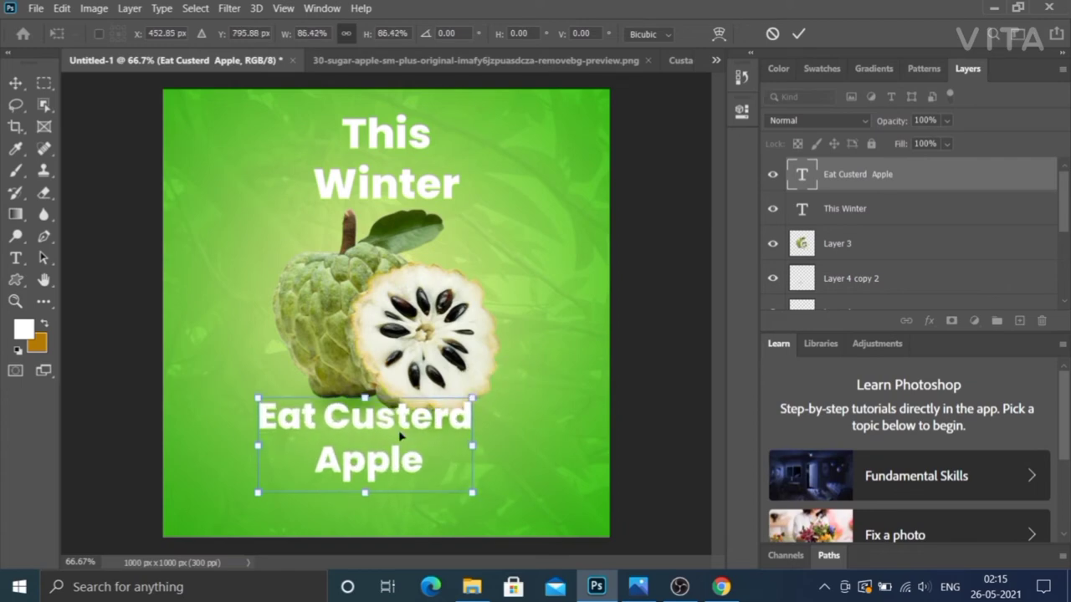
drag(403, 436, 436, 456)
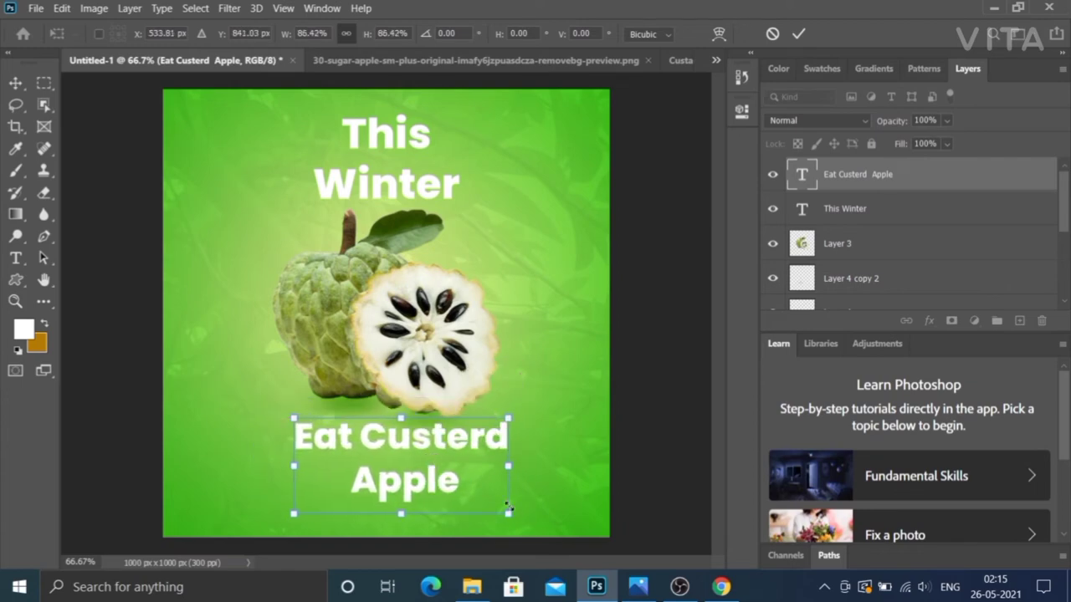
drag(509, 517, 544, 530)
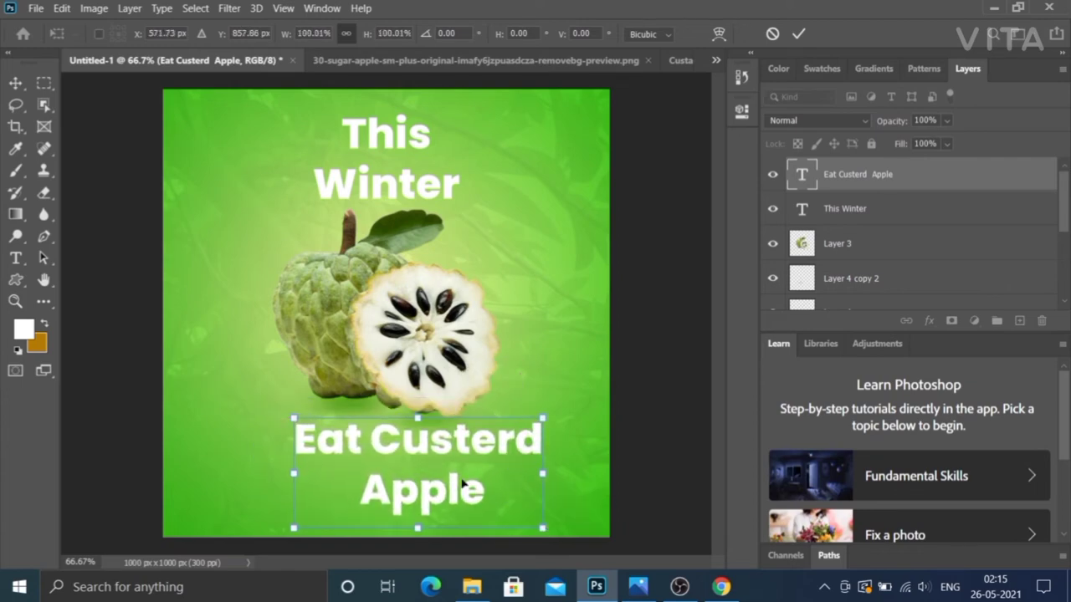
drag(462, 483, 430, 468)
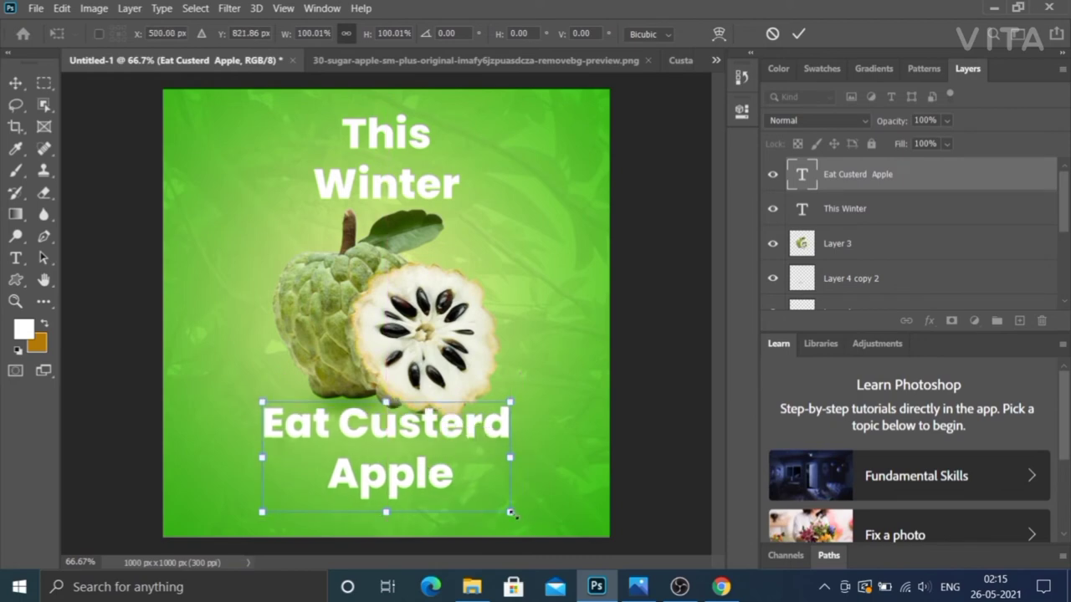
drag(511, 512, 562, 537)
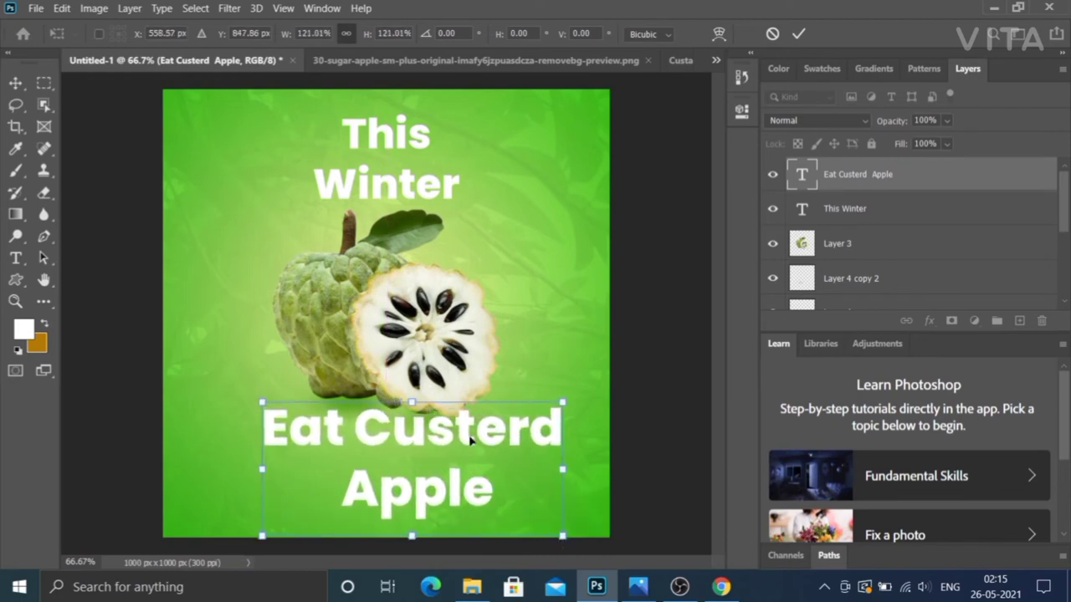
drag(471, 441, 445, 438)
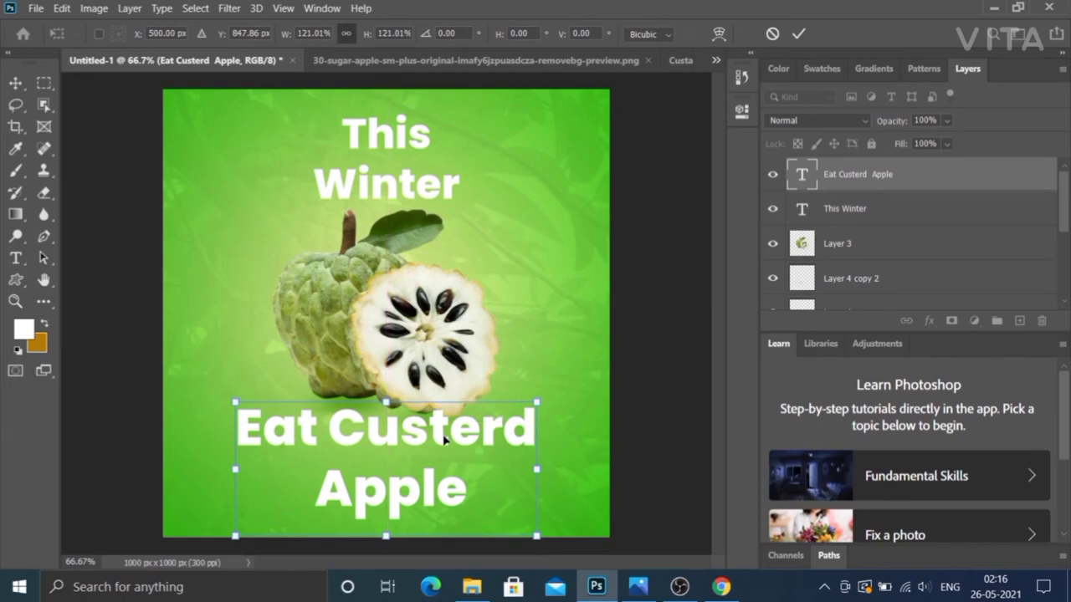
drag(446, 429, 446, 428)
key(Return)
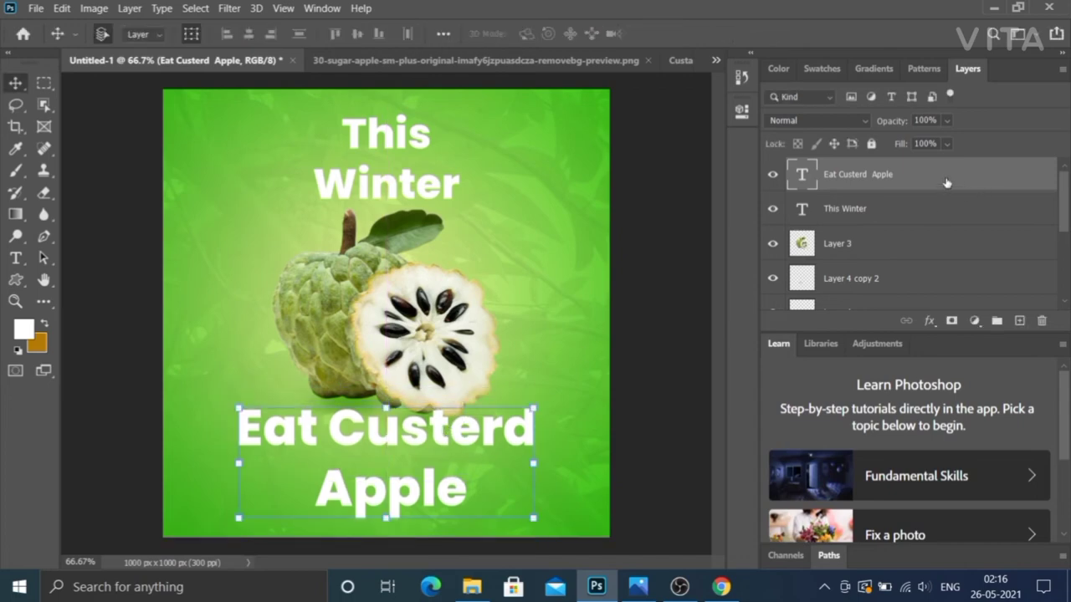
Step: Give the tagline layer a dark-green Multiply drop shadow at 59% opacity
double_click(946, 182)
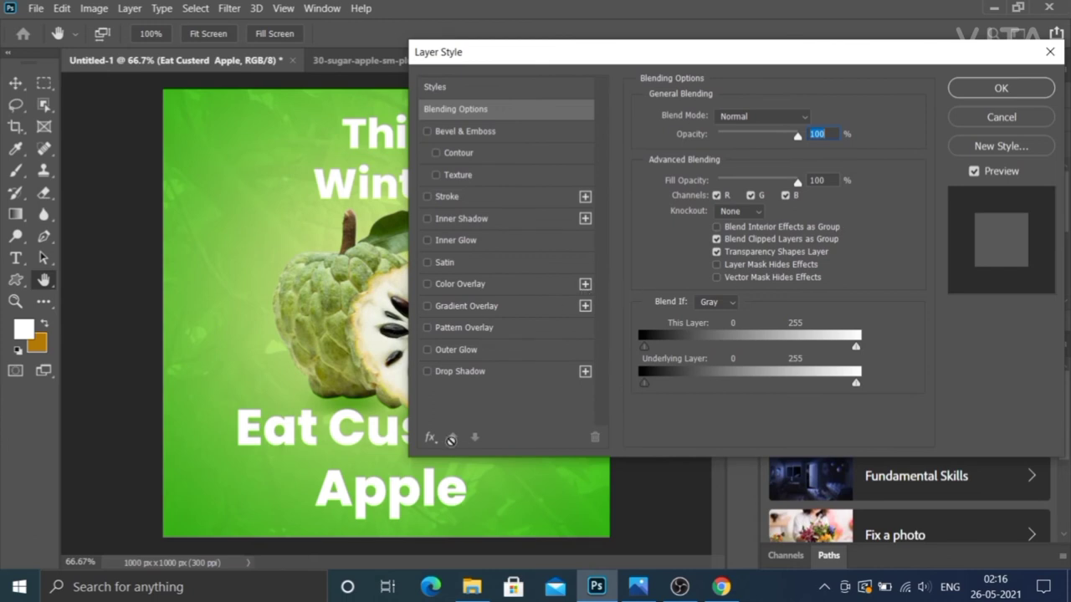
click(428, 371)
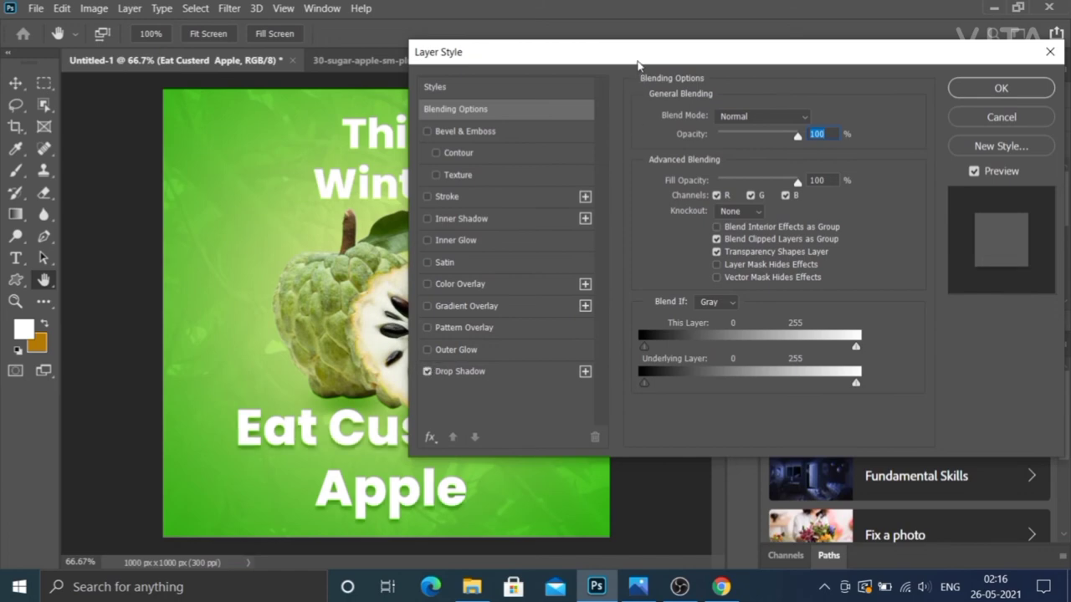
mouse_move(704, 56)
mouse_down()
mouse_move(888, 90)
mouse_move(708, 30)
mouse_move(869, 66)
mouse_move(743, 54)
mouse_up()
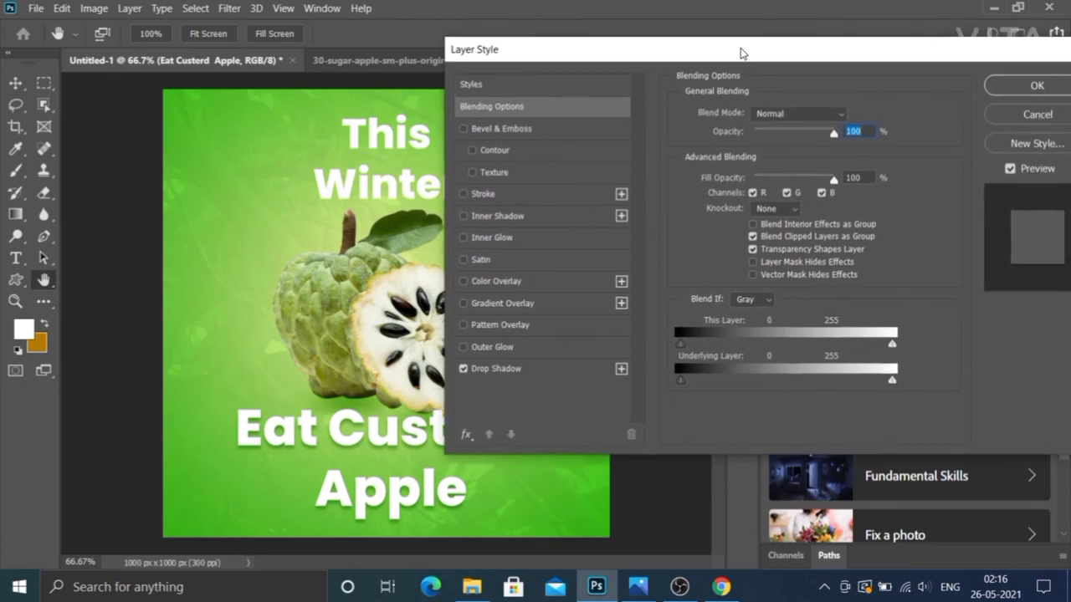
click(506, 374)
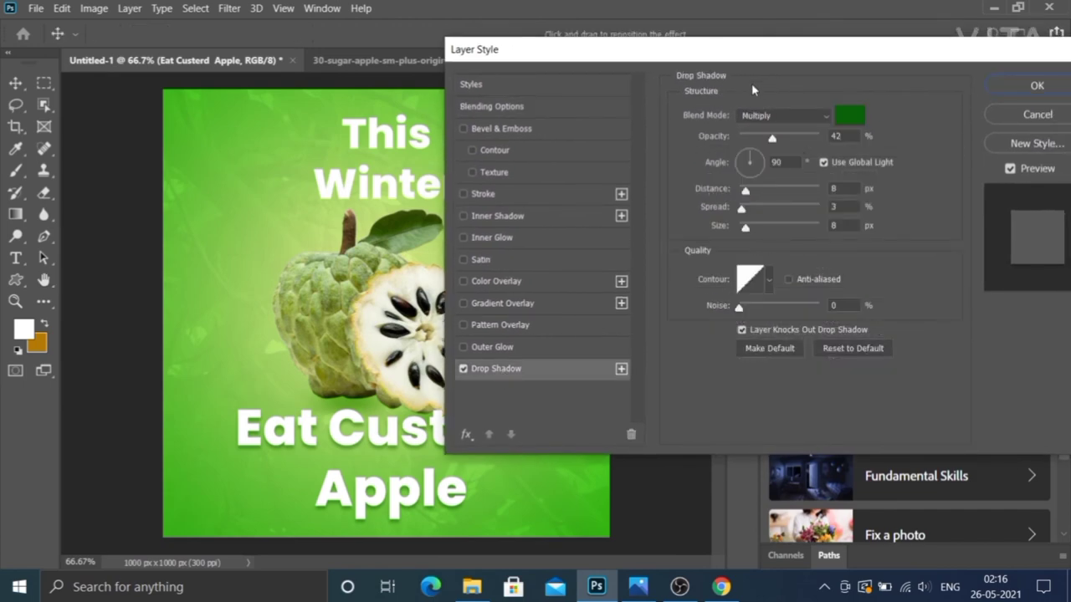
drag(763, 53, 818, 47)
mouse_move(828, 138)
mouse_down()
mouse_move(852, 140)
mouse_move(841, 137)
mouse_up()
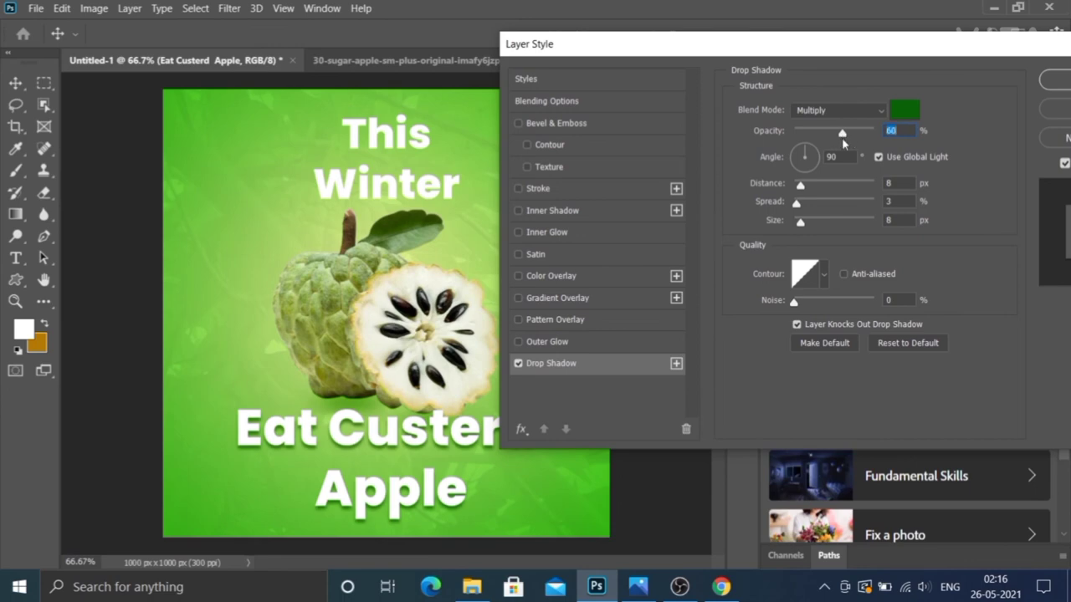
drag(865, 50, 811, 52)
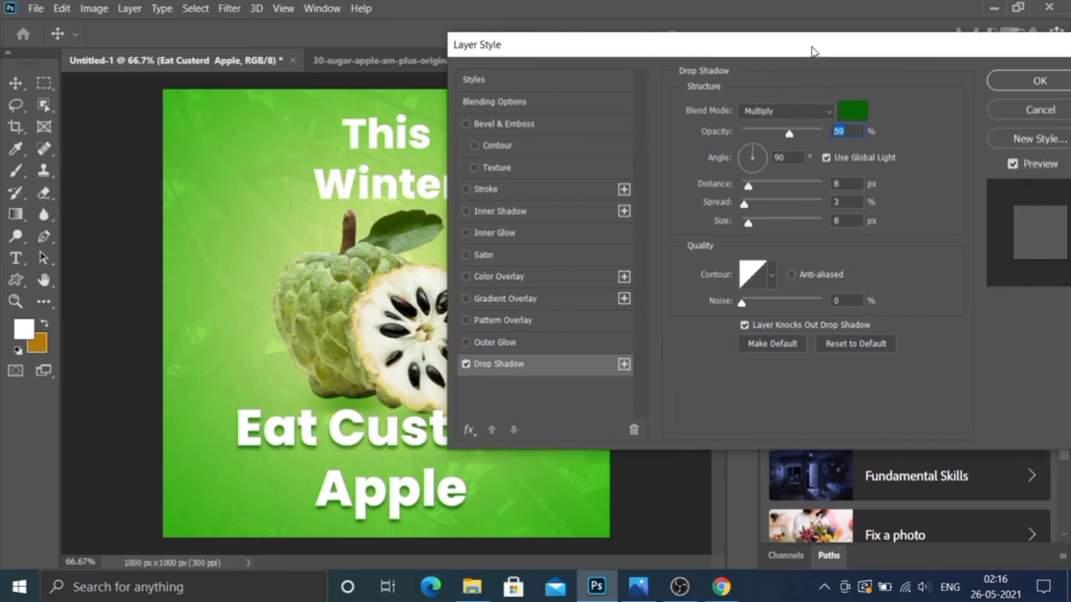
click(1039, 81)
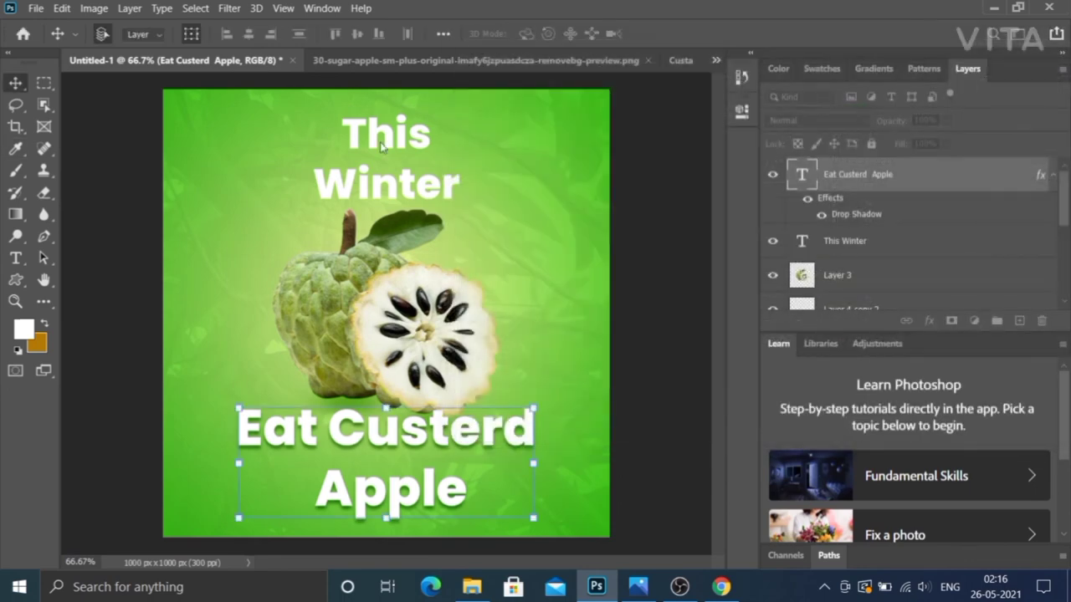
Step: Fix the tagline typo 'Custerd' to 'Custard' so it reads 'Eat Custard Apple'
key(t)
key(Return)
click(480, 433)
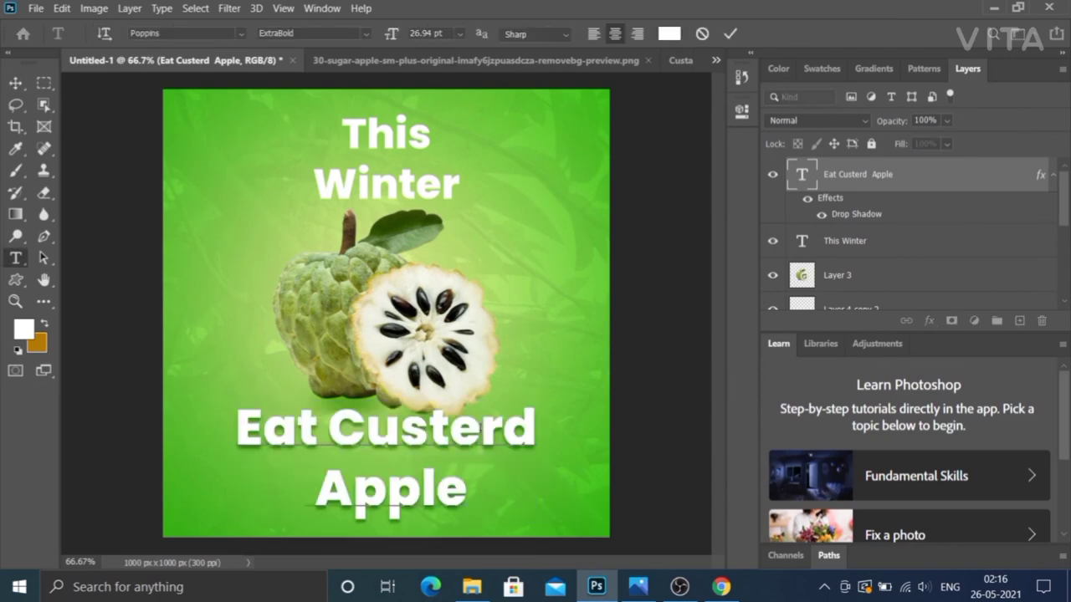
key(BackSpace)
text(a)
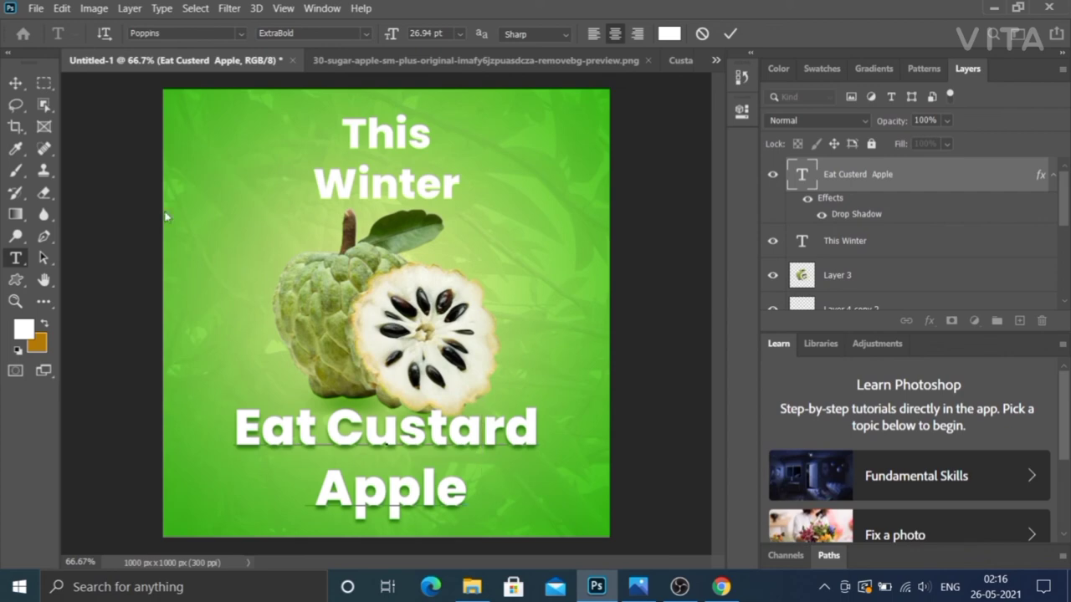
click(15, 84)
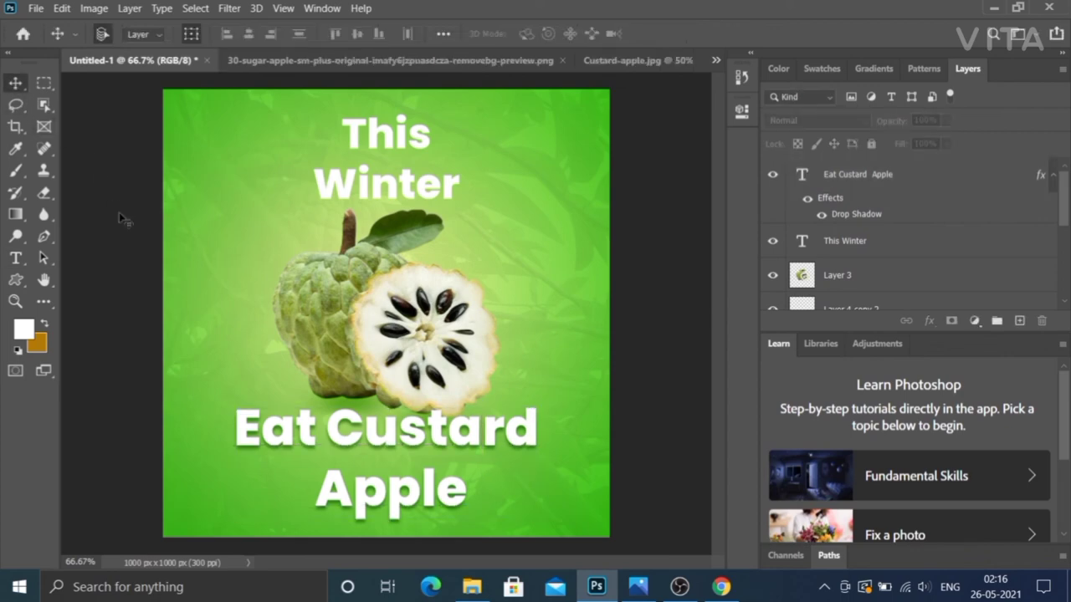
Step: Draw small white flower custom shapes around 'This Winter' and beside 'Apple', then deselect
click(16, 280)
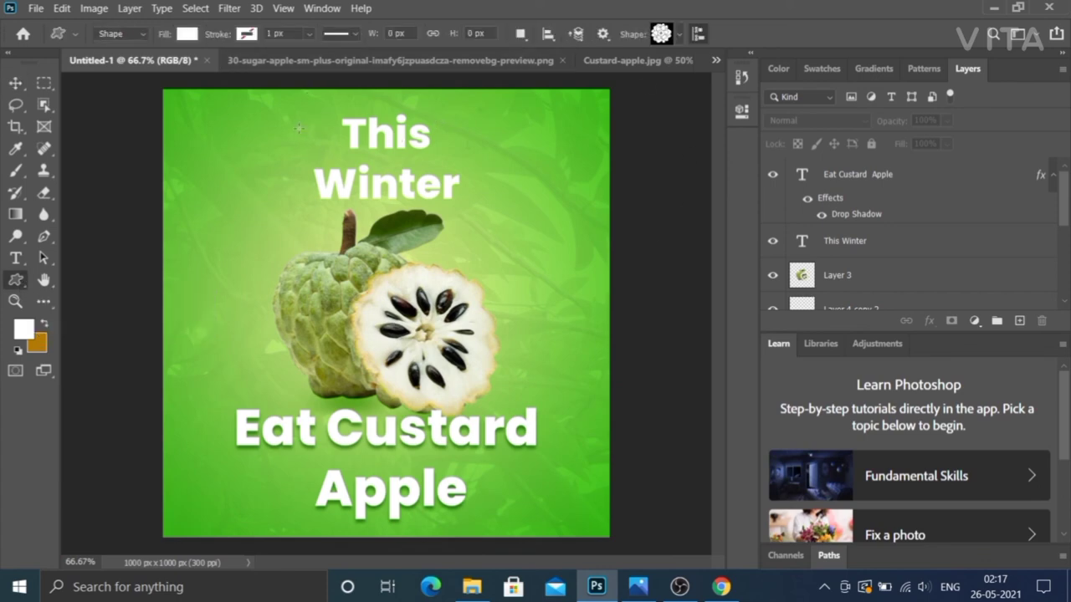
drag(290, 118, 343, 172)
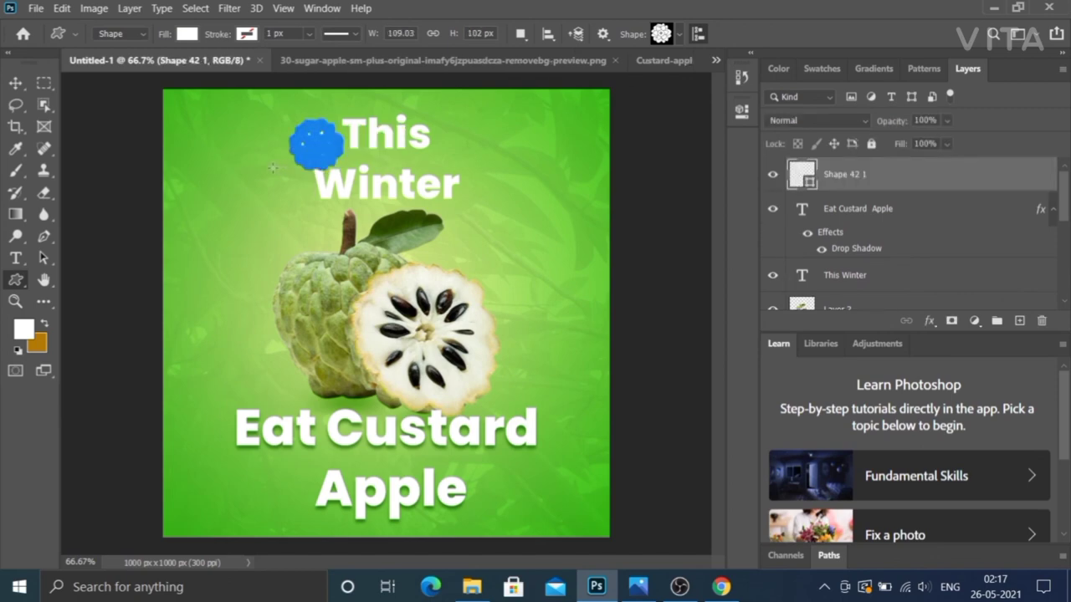
drag(270, 165, 313, 210)
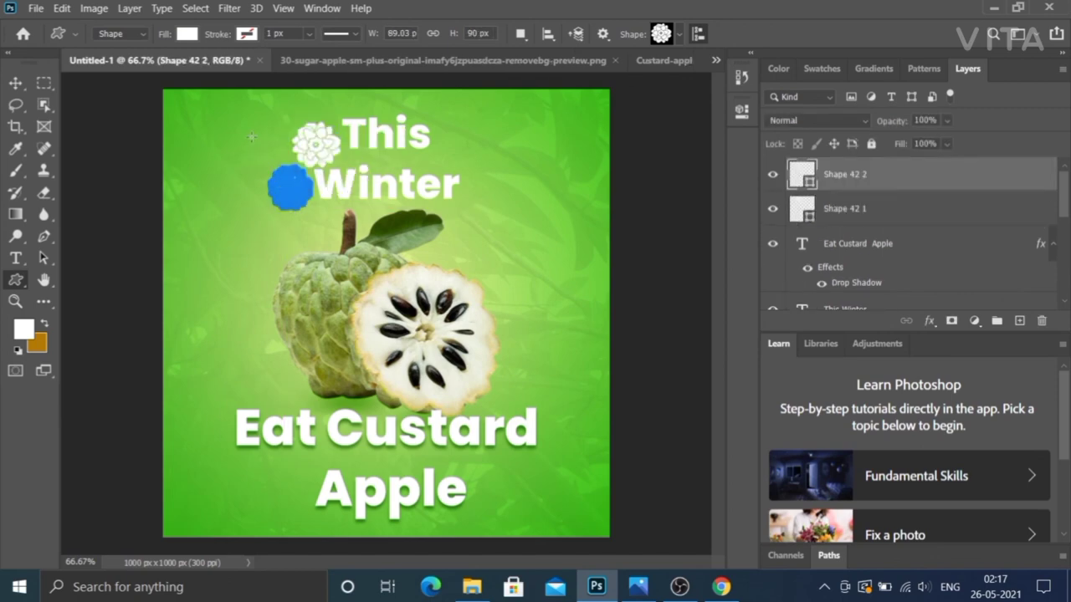
drag(250, 135, 280, 164)
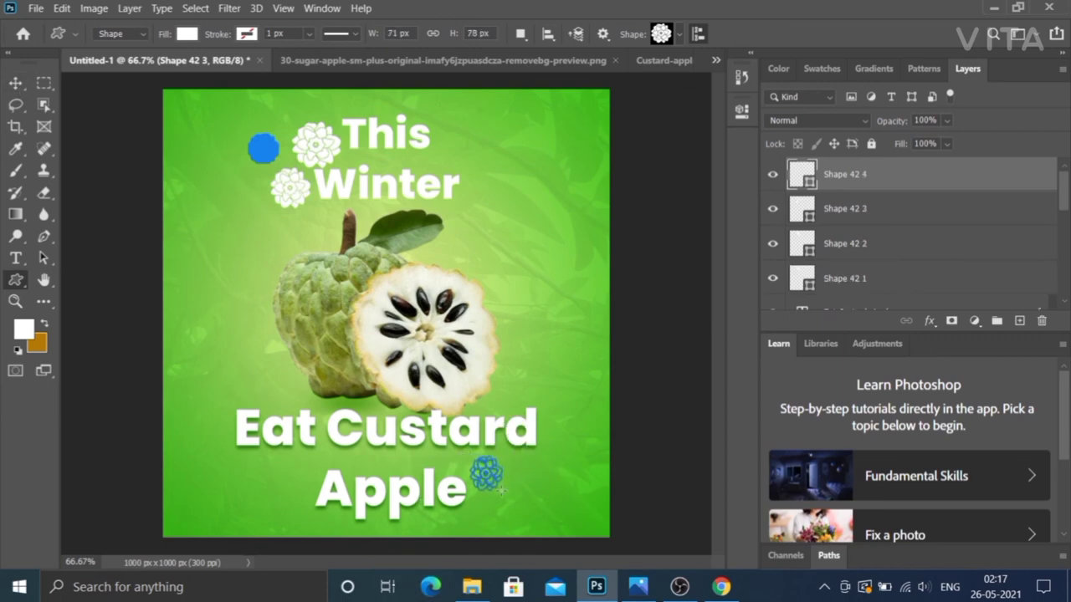
mouse_move(470, 456)
mouse_down()
mouse_move(505, 495)
mouse_move(519, 476)
mouse_move(542, 500)
mouse_move(521, 512)
mouse_up()
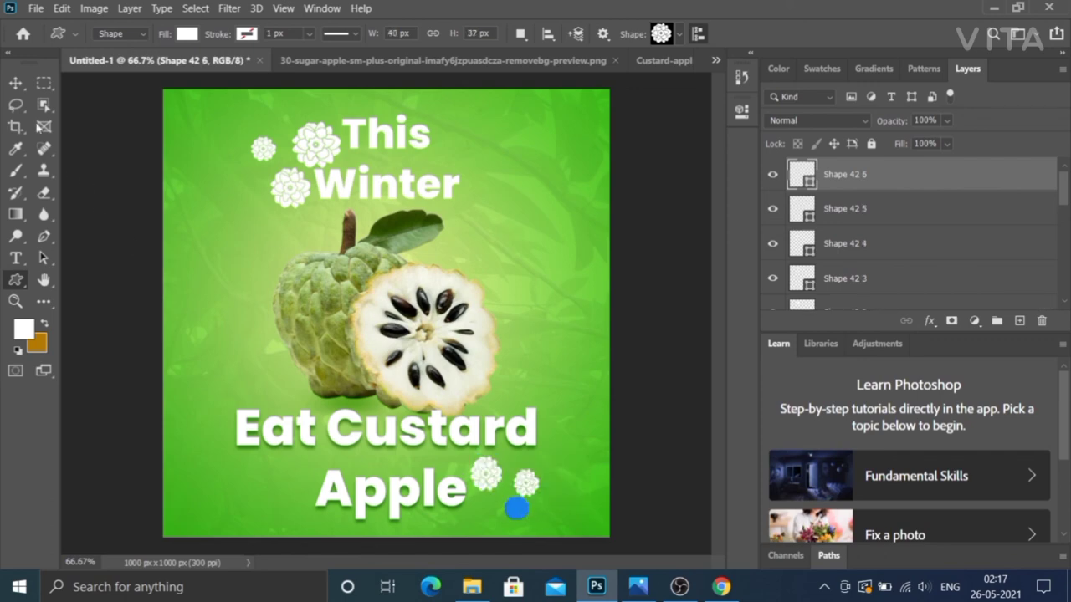
click(15, 82)
click(107, 165)
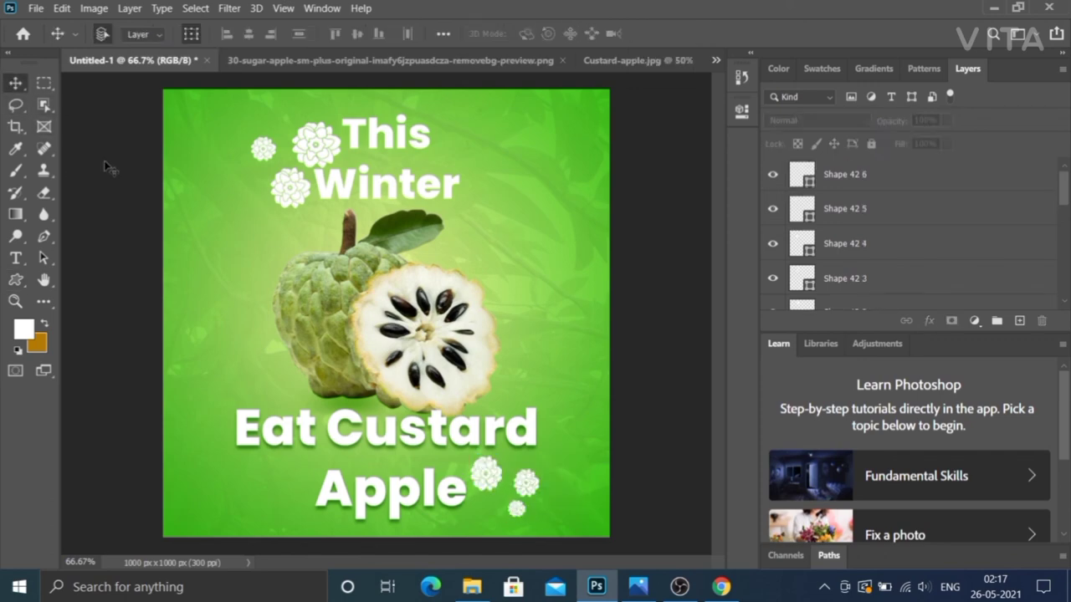